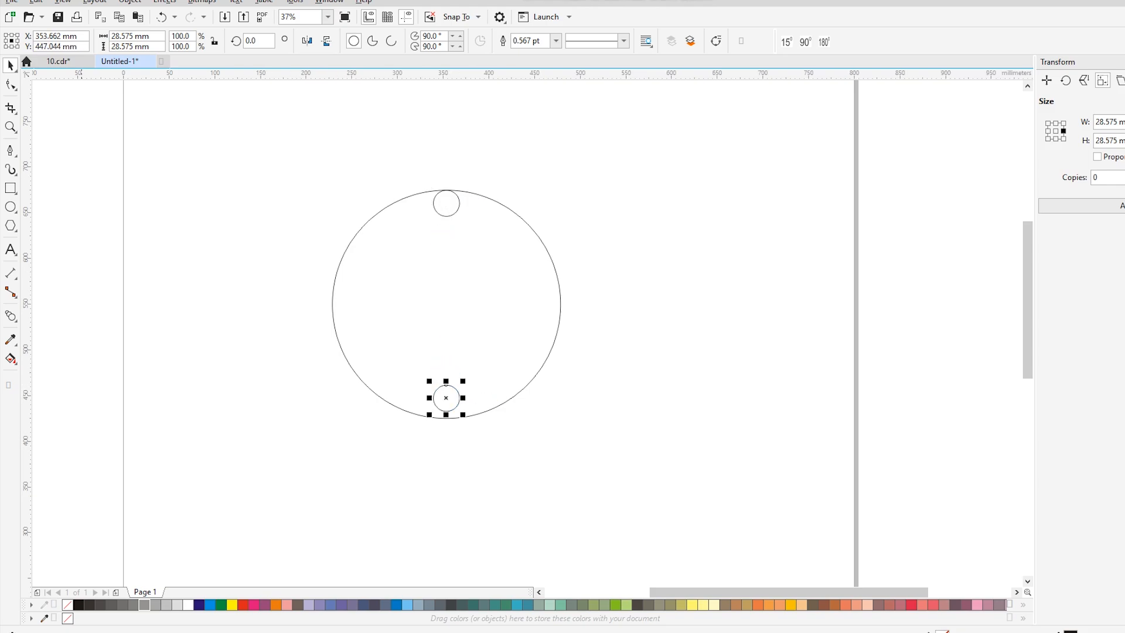
Blend the upper small circle into the lower one in 20 steps and attach the blend to the large circle as its path.
{"action": "left_click", "coordinate": [11, 316]}
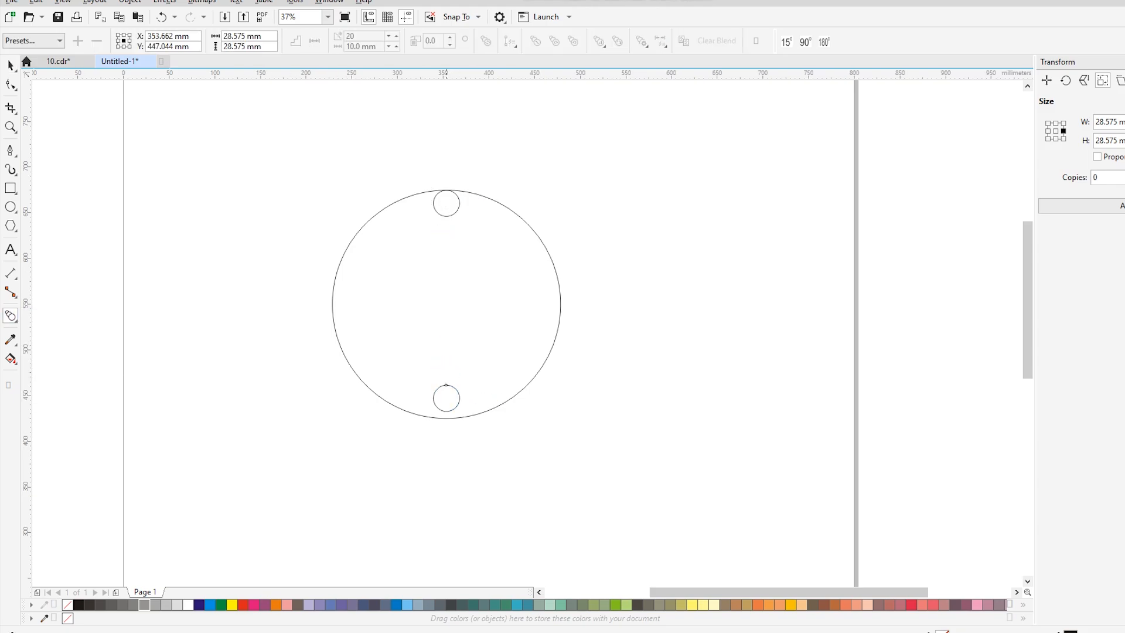
{"action": "left_click_drag", "start_coordinate": [446, 203], "coordinate": [446, 398]}
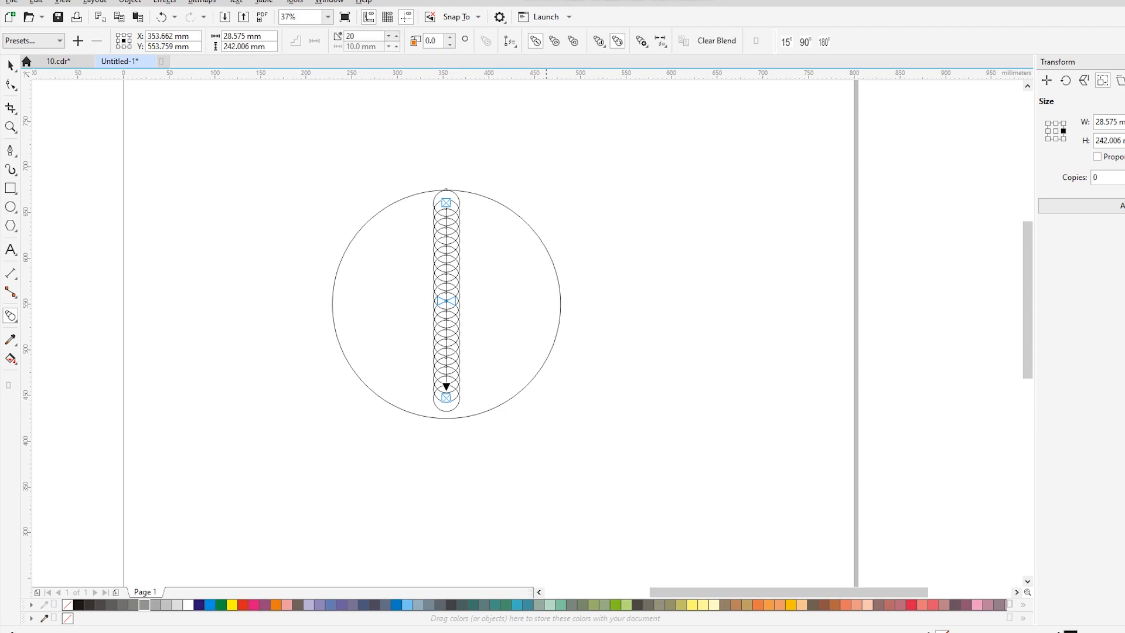
{"action": "left_click", "coordinate": [510, 40]}
{"action": "left_click", "coordinate": [534, 55]}
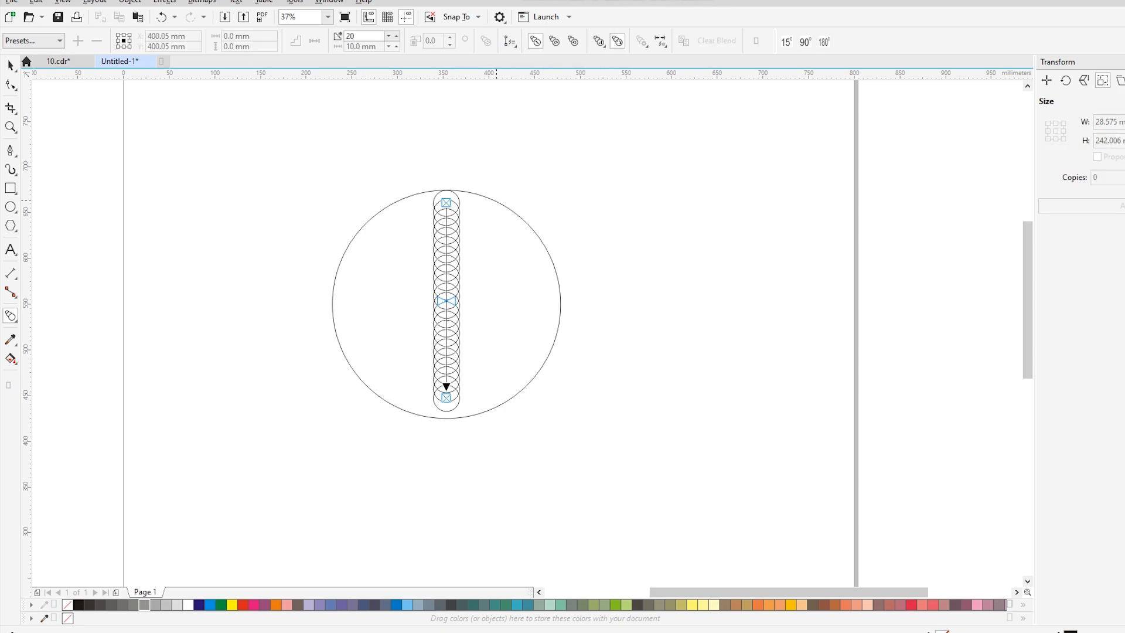
{"action": "left_click", "coordinate": [496, 202]}
Spread the blended small circles along the full path of the large circle.
{"action": "left_click", "coordinate": [661, 41]}
{"action": "left_click", "coordinate": [660, 41]}
{"action": "left_click", "coordinate": [642, 41]}
{"action": "left_click", "coordinate": [681, 115]}
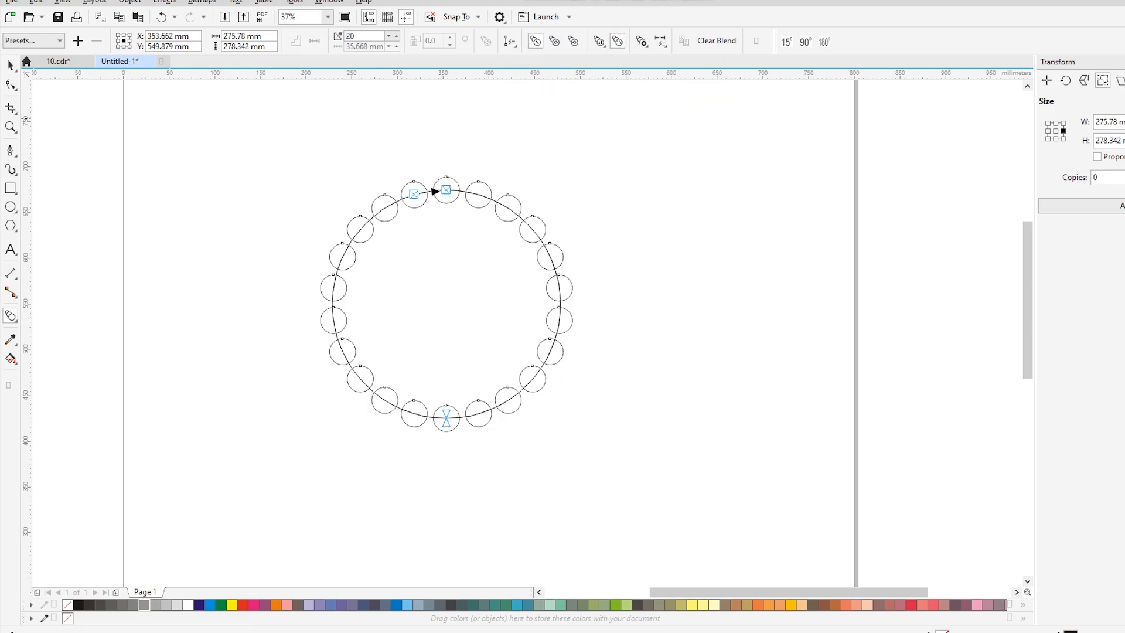
{"action": "key", "text": "space"}
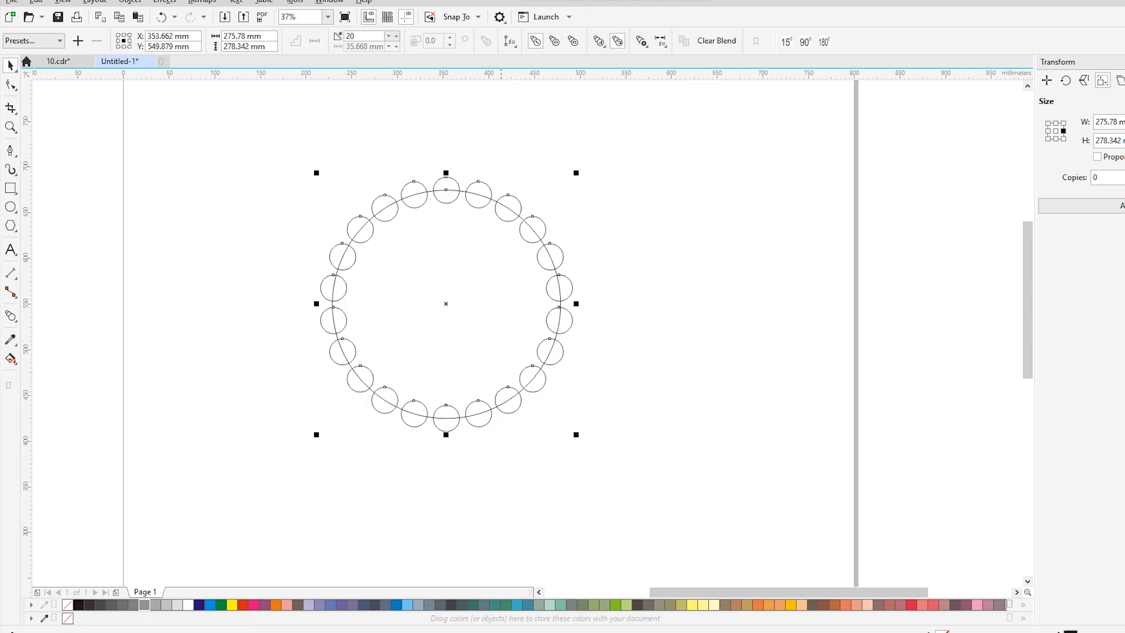
Shrink both end circles of the blend to about 25 mm in diameter, repeating the same scaling on the second one.
{"action": "left_click", "coordinate": [495, 136]}
{"action": "left_click_drag", "start_coordinate": [495, 134], "coordinate": [476, 203]}
{"action": "scroll", "coordinate": [439, 199], "scroll_direction": "up", "scroll_amount": 2}
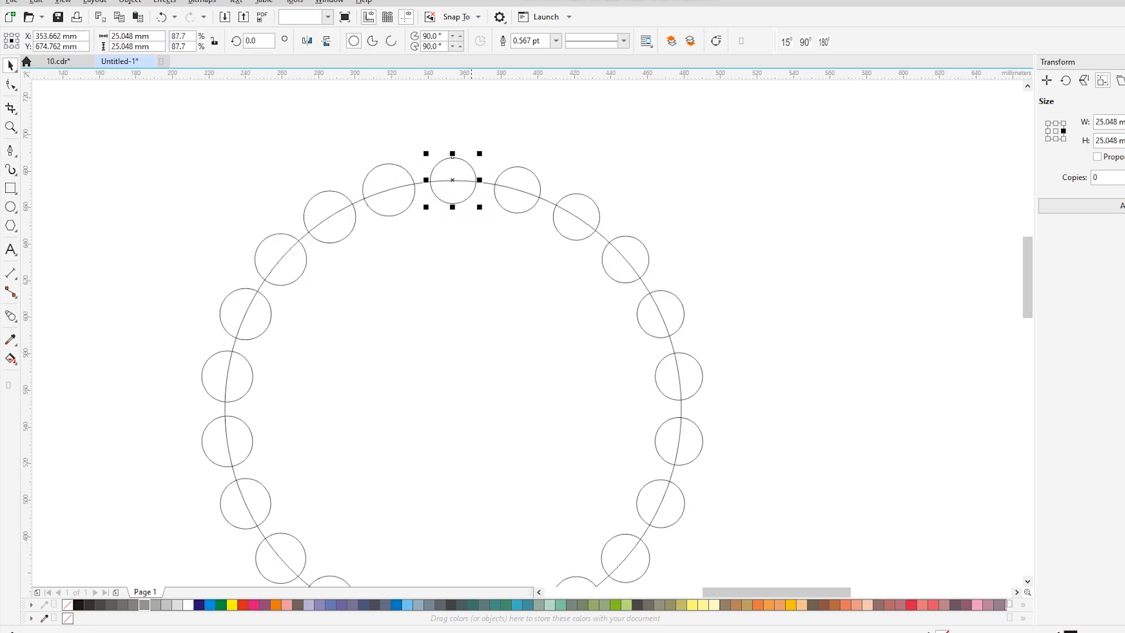
{"action": "left_click", "coordinate": [403, 175]}
{"action": "key", "text": "ctrl+r"}
{"action": "scroll", "coordinate": [421, 167], "scroll_direction": "down", "scroll_amount": 1}
{"action": "left_click", "coordinate": [429, 233]}
{"action": "right_click", "coordinate": [429, 233]}
{"action": "left_click_drag", "start_coordinate": [423, 229], "coordinate": [450, 233]}
{"action": "key", "text": "ctrl+z"}
{"action": "right_click", "coordinate": [422, 224]}
{"action": "key", "text": "Escape"}
{"action": "left_click", "coordinate": [130, 2]}
{"action": "key", "text": "Escape"}
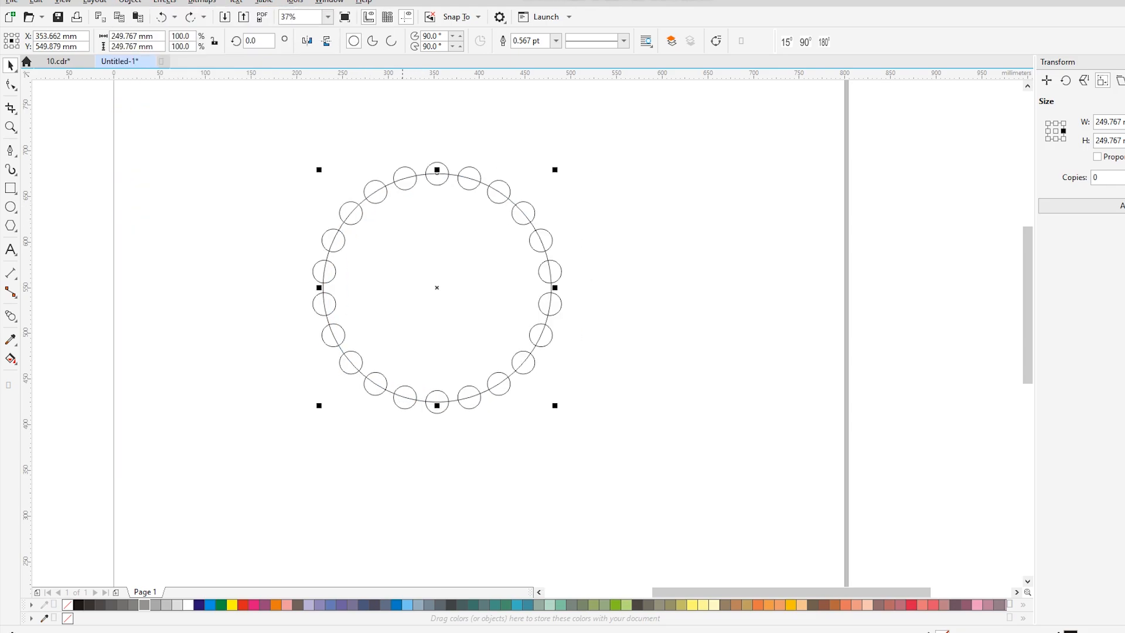
Break the blend apart from its path and move the large circle out to the right of the ring of small circles.
{"action": "left_click_drag", "start_coordinate": [275, 118], "coordinate": [314, 172]}
{"action": "left_click_drag", "start_coordinate": [742, 469], "coordinate": [742, 468]}
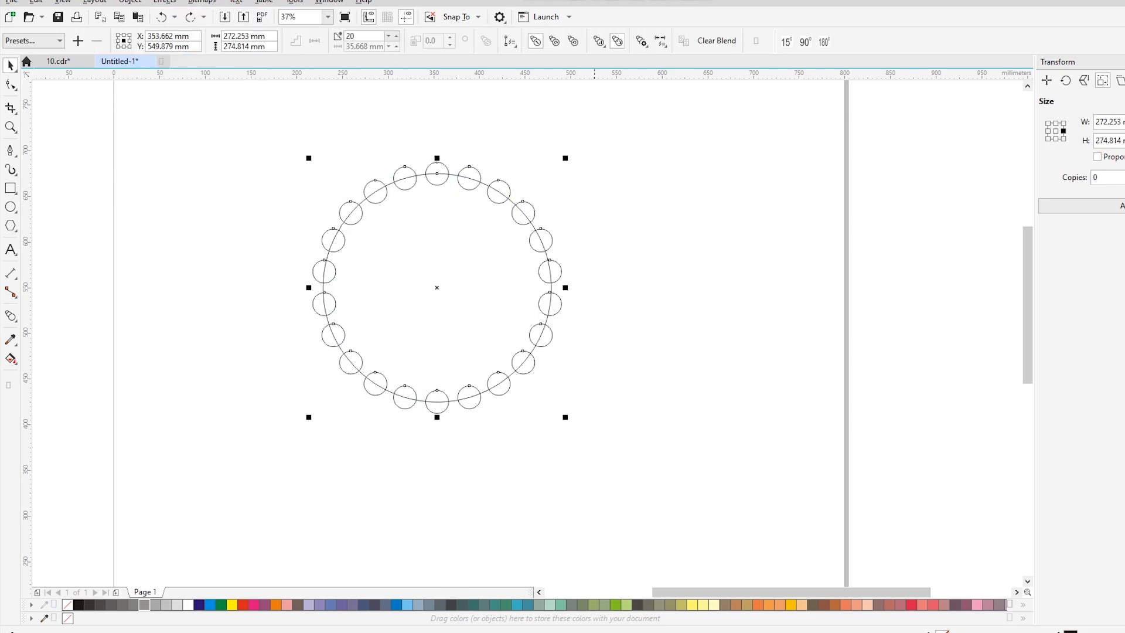
{"action": "right_click", "coordinate": [457, 179]}
{"action": "left_click", "coordinate": [508, 191]}
{"action": "left_click", "coordinate": [679, 235]}
{"action": "left_click", "coordinate": [467, 177]}
{"action": "left_click_drag", "start_coordinate": [467, 178], "coordinate": [815, 192]}
Ungroup the ring of small circles completely and combine them into a single object.
{"action": "left_click_drag", "start_coordinate": [219, 144], "coordinate": [436, 212]}
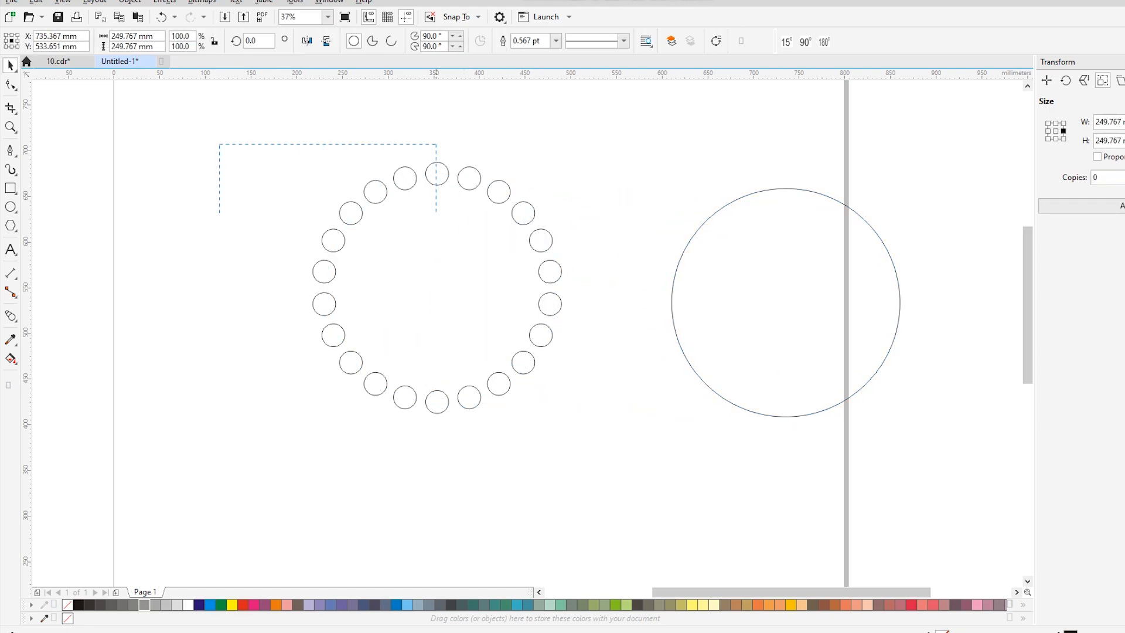
{"action": "left_click_drag", "start_coordinate": [665, 436], "coordinate": [663, 437]}
{"action": "left_click", "coordinate": [697, 41]}
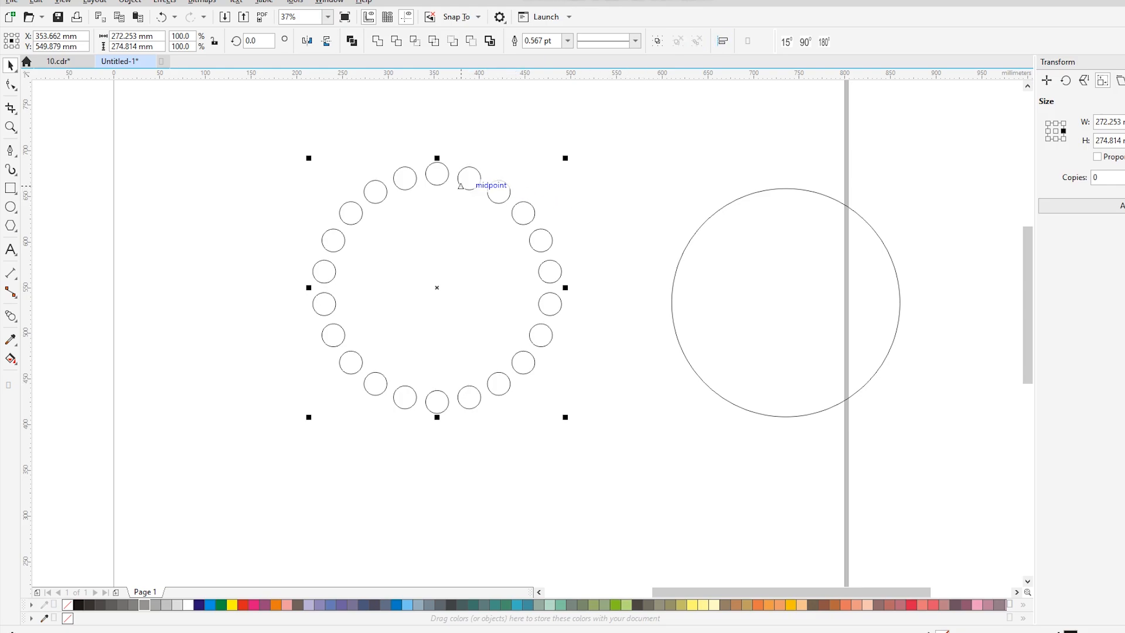
{"action": "key", "text": "ctrl+l"}
Make a smaller copy of the dot ring inside the original and rotate it so its dots sit between the outer ones.
{"action": "left_click_drag", "start_coordinate": [565, 158], "coordinate": [549, 203]}
{"action": "right_click", "coordinate": [533, 191]}
{"action": "left_click", "coordinate": [509, 227]}
Align the large circle's centre horizontally and vertically with the inner dot ring.
{"action": "left_click", "coordinate": [816, 192]}
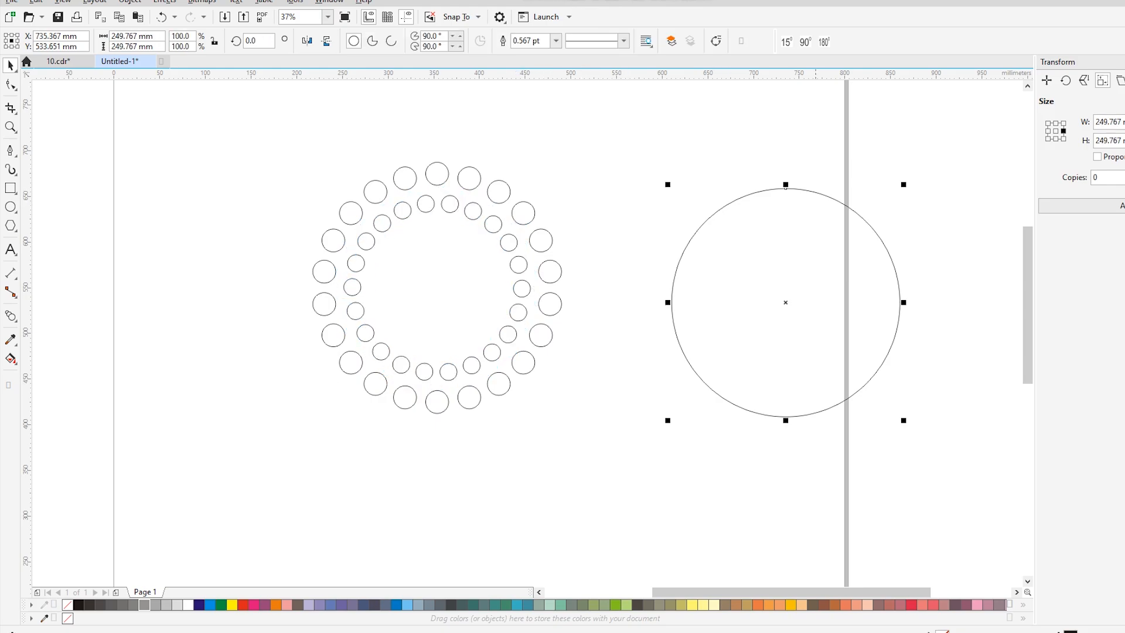
{"action": "left_click", "coordinate": [518, 266], "text": "shift"}
{"action": "key", "text": "c"}
{"action": "key", "text": "e"}
{"action": "key", "text": "Escape"}
Scale the centred circle down to fit within the inner dot ring and add a smaller concentric copy about 99 mm across.
{"action": "left_click", "coordinate": [469, 283]}
{"action": "left_click_drag", "start_coordinate": [555, 170], "coordinate": [509, 247]}
{"action": "scroll", "coordinate": [474, 247], "scroll_direction": "up", "scroll_amount": 2}
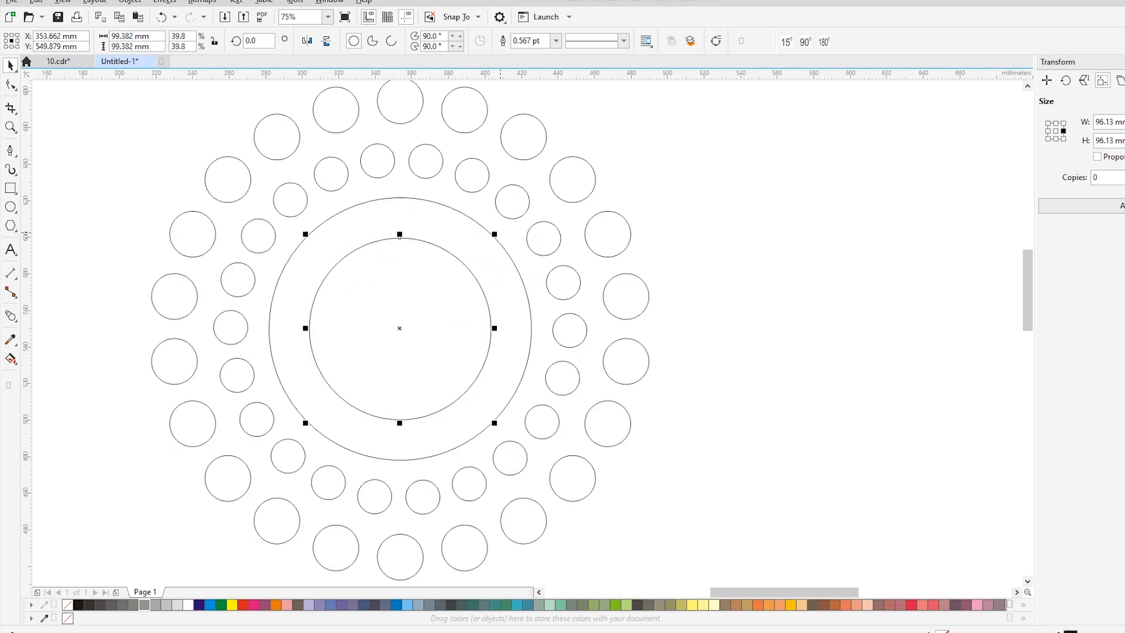
Fill the whole flower with light salmon and scale it down to about 119 × 120 mm around its centre.
{"action": "scroll", "coordinate": [481, 241], "scroll_direction": "down", "scroll_amount": 4}
{"action": "left_click_drag", "start_coordinate": [351, 156], "coordinate": [370, 176]}
{"action": "left_click_drag", "start_coordinate": [575, 364], "coordinate": [574, 365]}
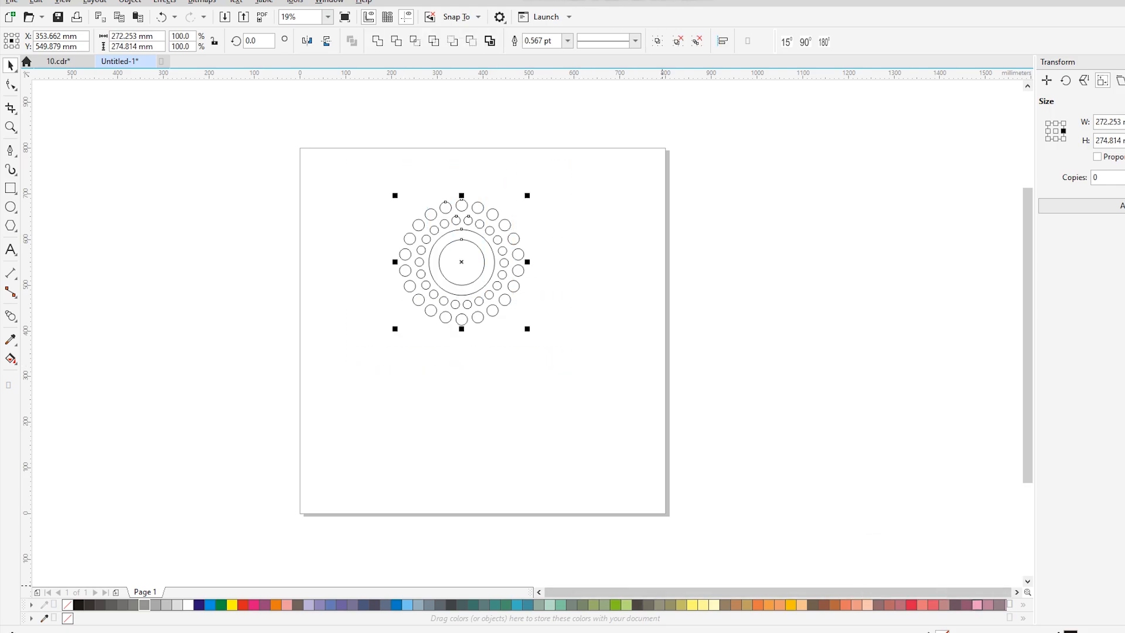
{"action": "left_click", "coordinate": [977, 604]}
{"action": "left_click", "coordinate": [922, 604]}
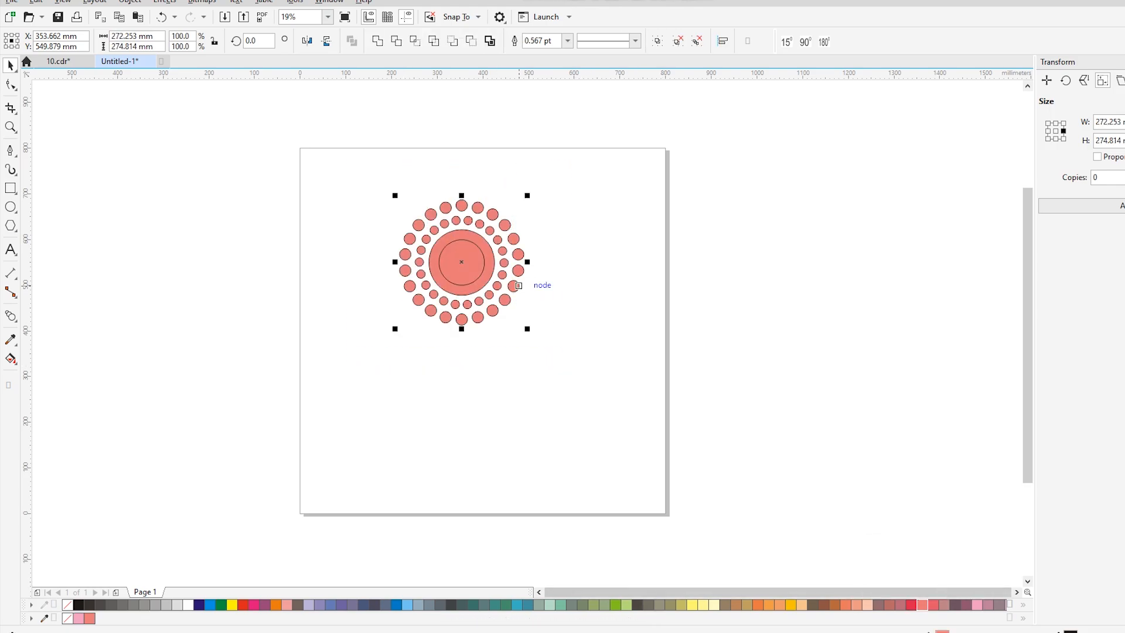
{"action": "left_click", "coordinate": [286, 604]}
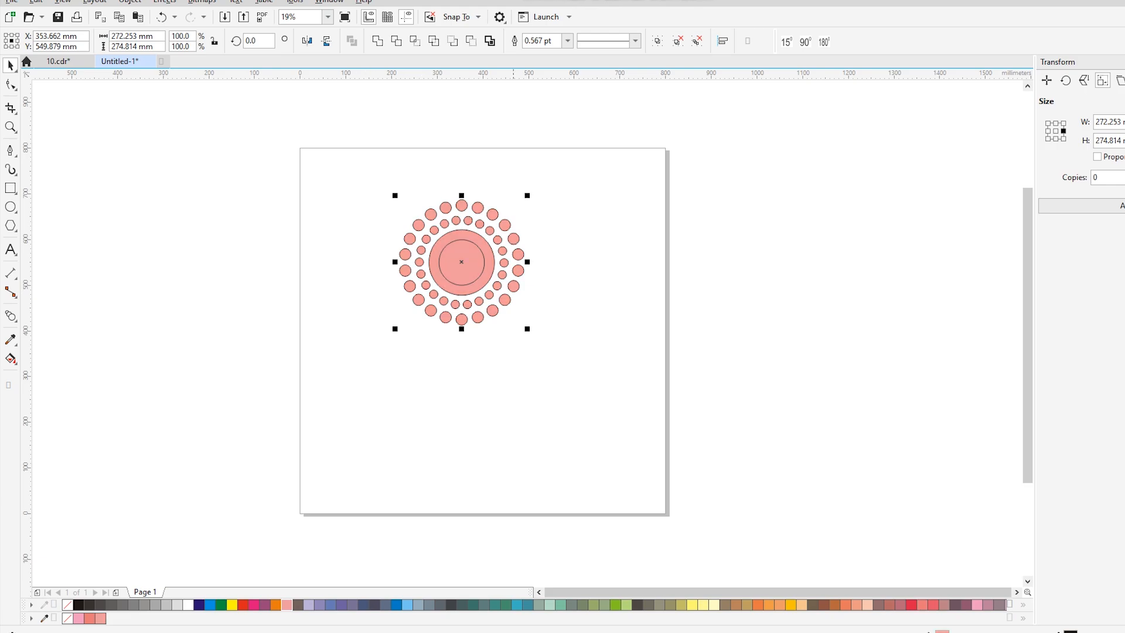
{"action": "left_click_drag", "start_coordinate": [527, 195], "coordinate": [493, 231]}
{"action": "scroll", "coordinate": [446, 262], "scroll_direction": "up", "scroll_amount": 3}
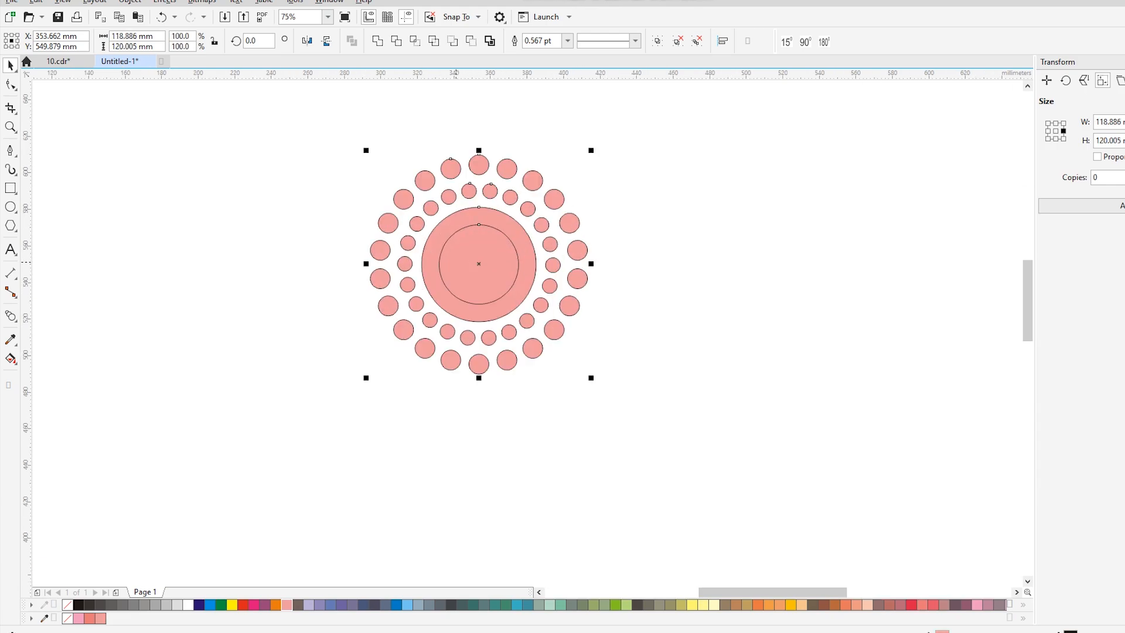
Fill the flower's innermost circle with white.
{"action": "key", "text": "Escape"}
{"action": "left_click", "coordinate": [479, 225], "text": "ctrl"}
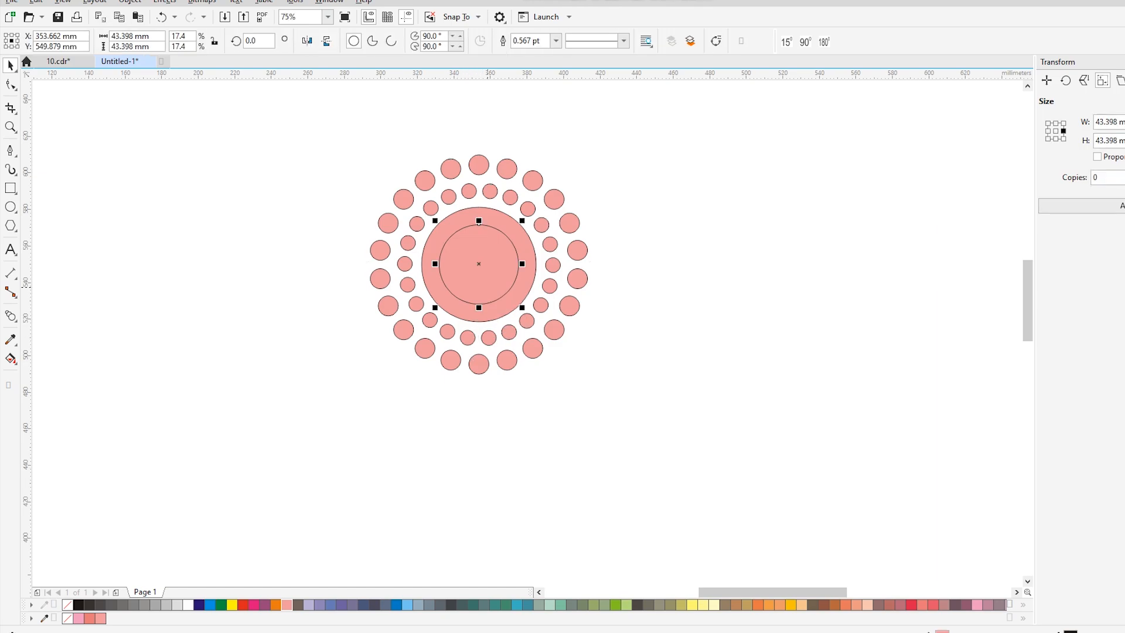
{"action": "left_click", "coordinate": [188, 605]}
Remove the outlines from all of the flower's shapes.
{"action": "left_click_drag", "start_coordinate": [615, 399], "coordinate": [669, 497]}
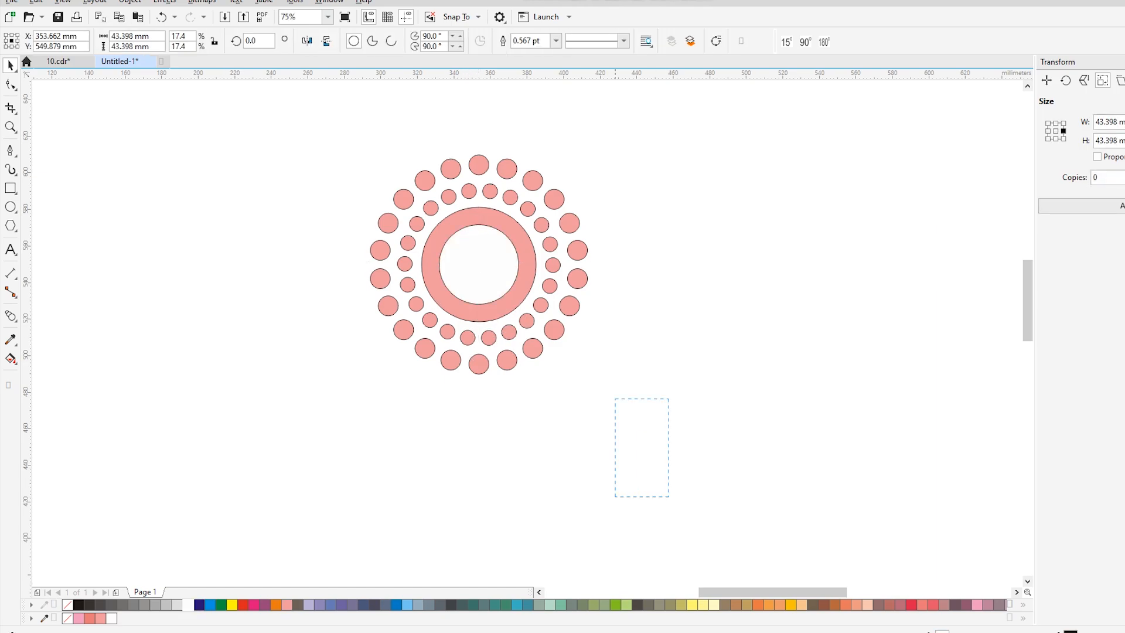
{"action": "left_click_drag", "start_coordinate": [350, 142], "coordinate": [350, 142]}
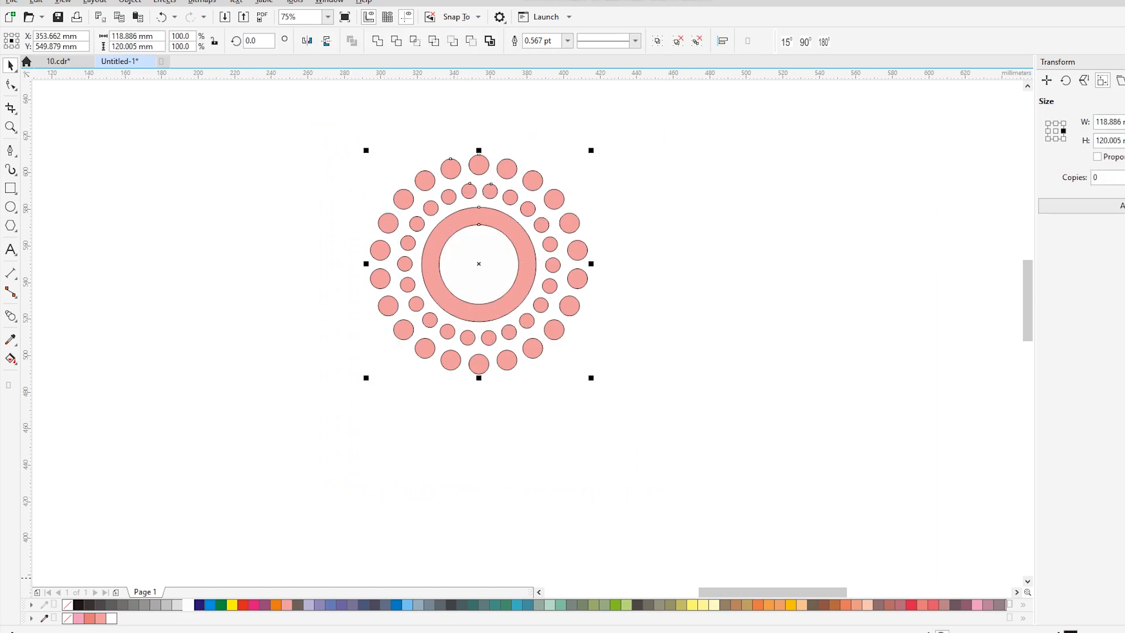
{"action": "right_click", "coordinate": [68, 605]}
{"action": "key", "text": "Escape"}
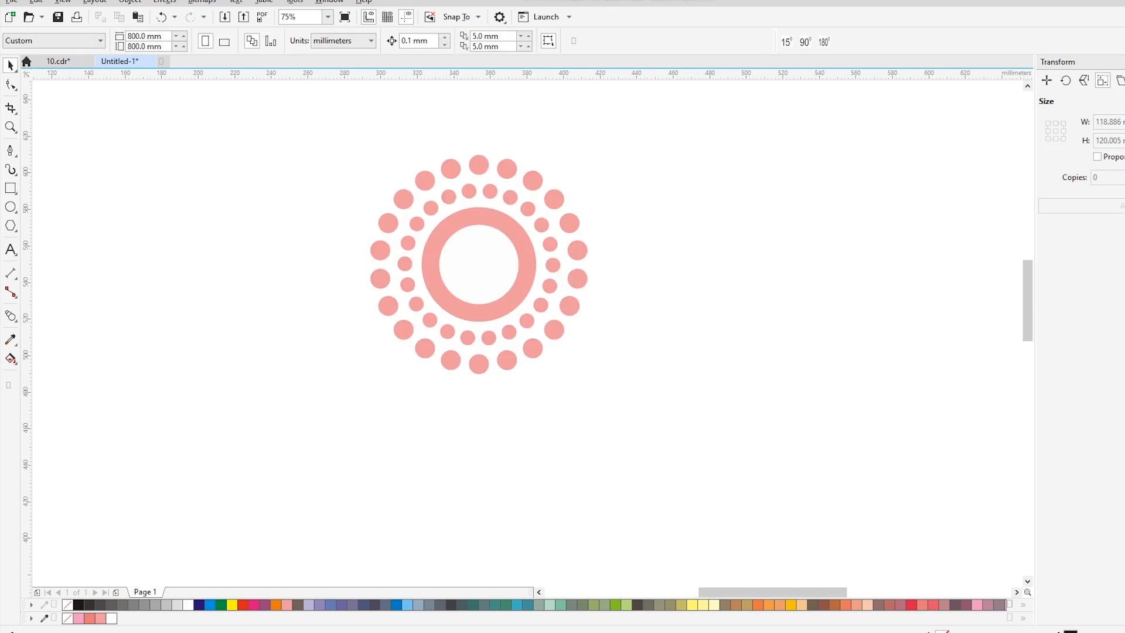
Make a scaled-down copy of the salmon circle, about 18 mm across, at the centre of the flower.
{"action": "left_click", "coordinate": [479, 207]}
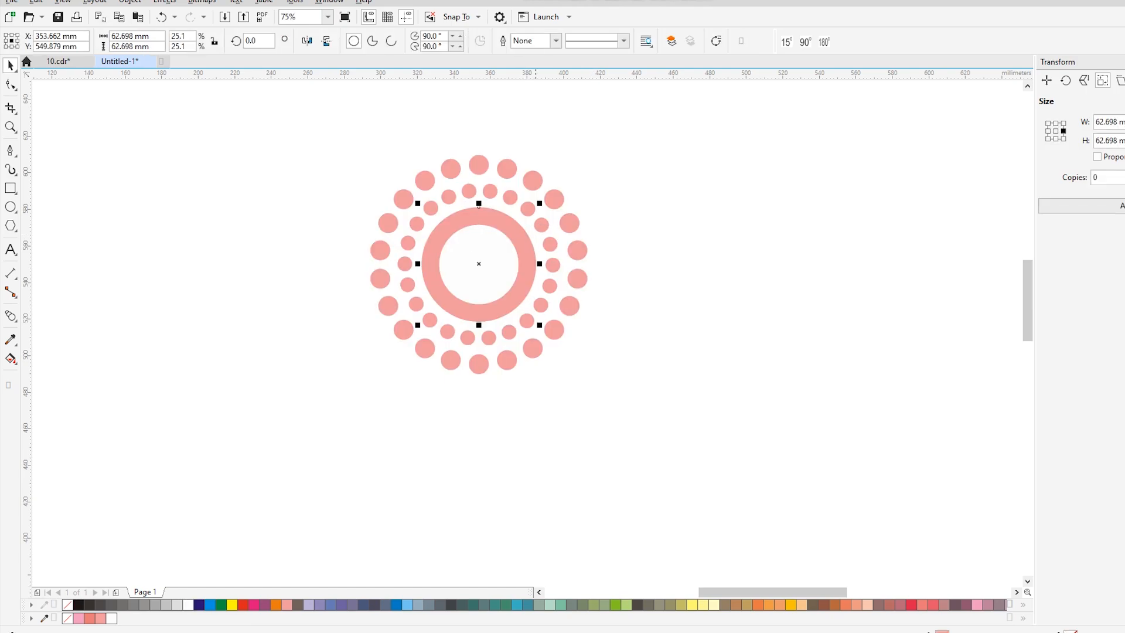
{"action": "left_click_drag", "start_coordinate": [479, 205], "coordinate": [478, 246]}
{"action": "key", "text": "Escape"}
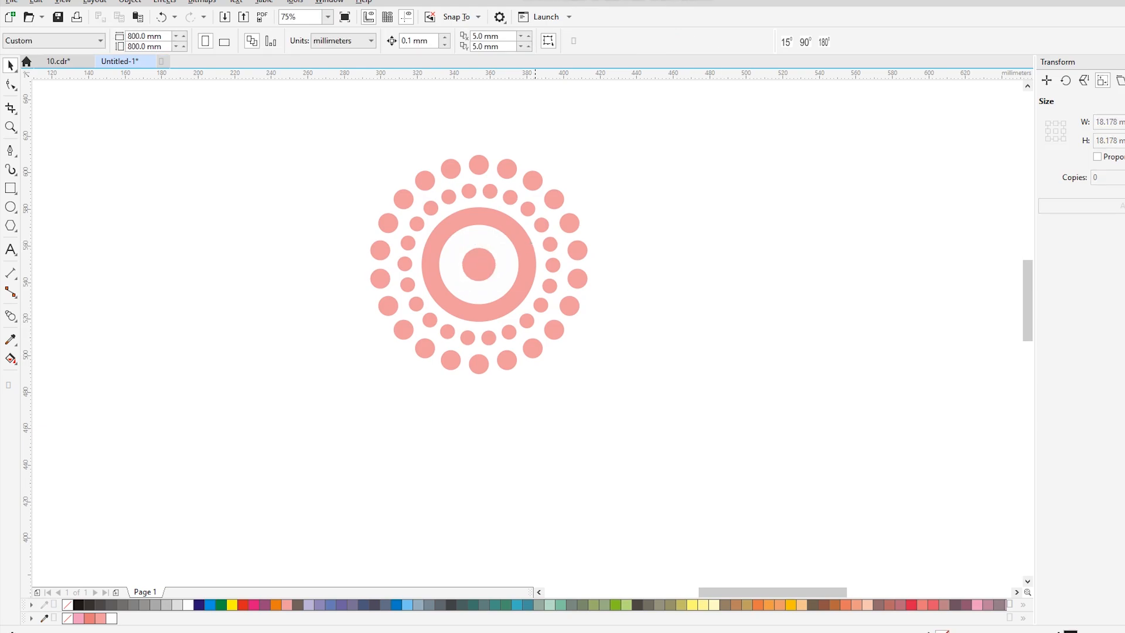
Draw a stem line with the Pen tool from the flower's lower right edge down the page.
{"action": "left_click", "coordinate": [10, 150]}
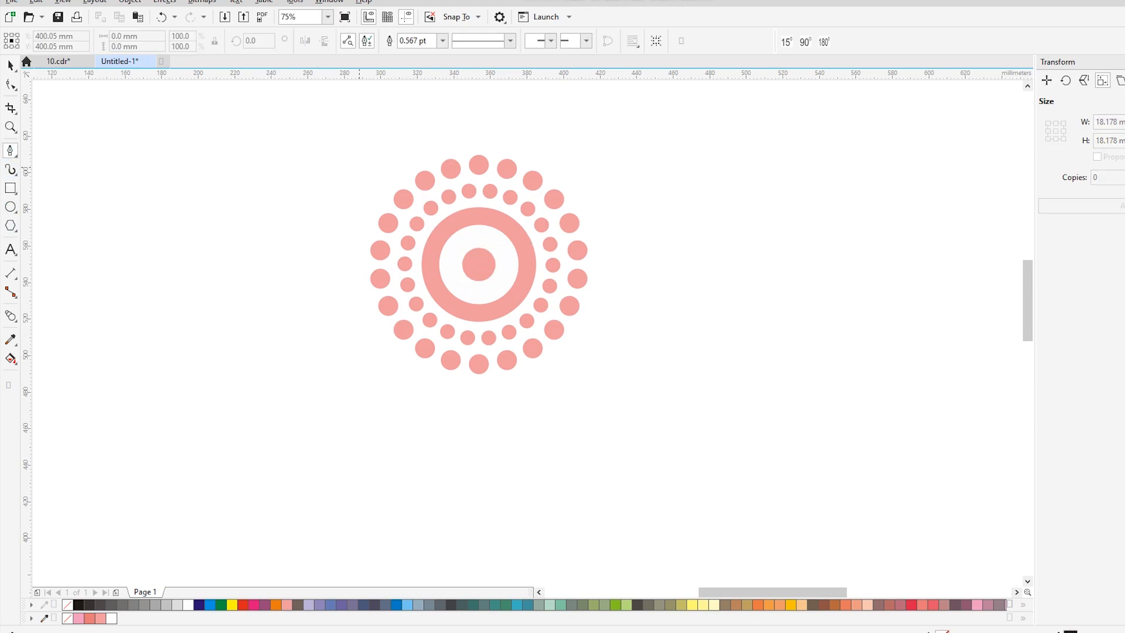
{"action": "scroll", "coordinate": [361, 170], "scroll_direction": "down", "scroll_amount": 2}
{"action": "left_click", "coordinate": [450, 258]}
{"action": "left_click", "coordinate": [488, 498]}
{"action": "left_click_drag", "start_coordinate": [488, 499], "coordinate": [410, 557]}
{"action": "key", "text": "space"}
Reshape the stem into an arc about 76 × 235 mm, sweeping from the flower's lower right dots down to the left.
{"action": "key", "text": "F10"}
{"action": "left_click_drag", "start_coordinate": [488, 499], "coordinate": [393, 471]}
{"action": "left_click_drag", "start_coordinate": [471, 412], "coordinate": [493, 404]}
{"action": "scroll", "coordinate": [450, 259], "scroll_direction": "up", "scroll_amount": 4}
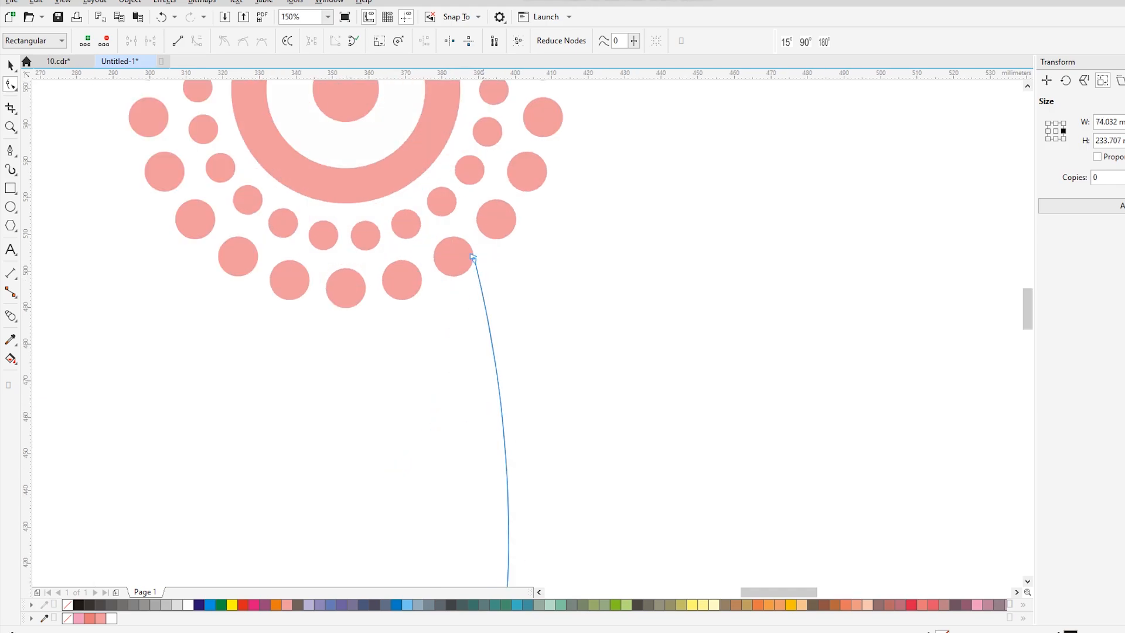
{"action": "left_click_drag", "start_coordinate": [475, 259], "coordinate": [487, 254]}
{"action": "scroll", "coordinate": [376, 259], "scroll_direction": "down", "scroll_amount": 2}
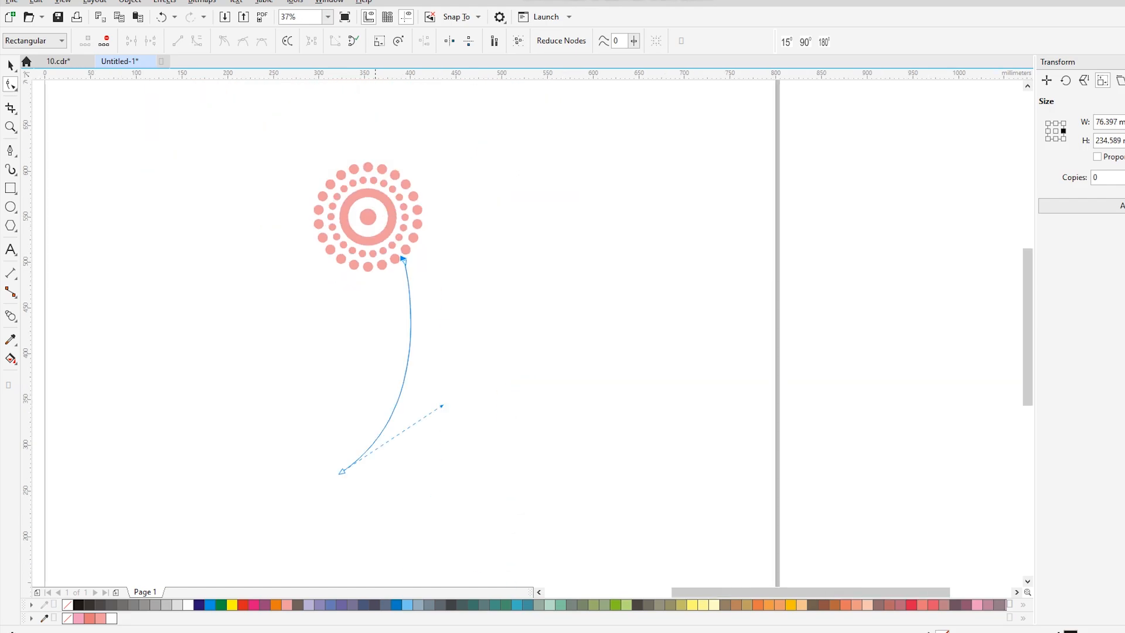
{"action": "key", "text": "space"}
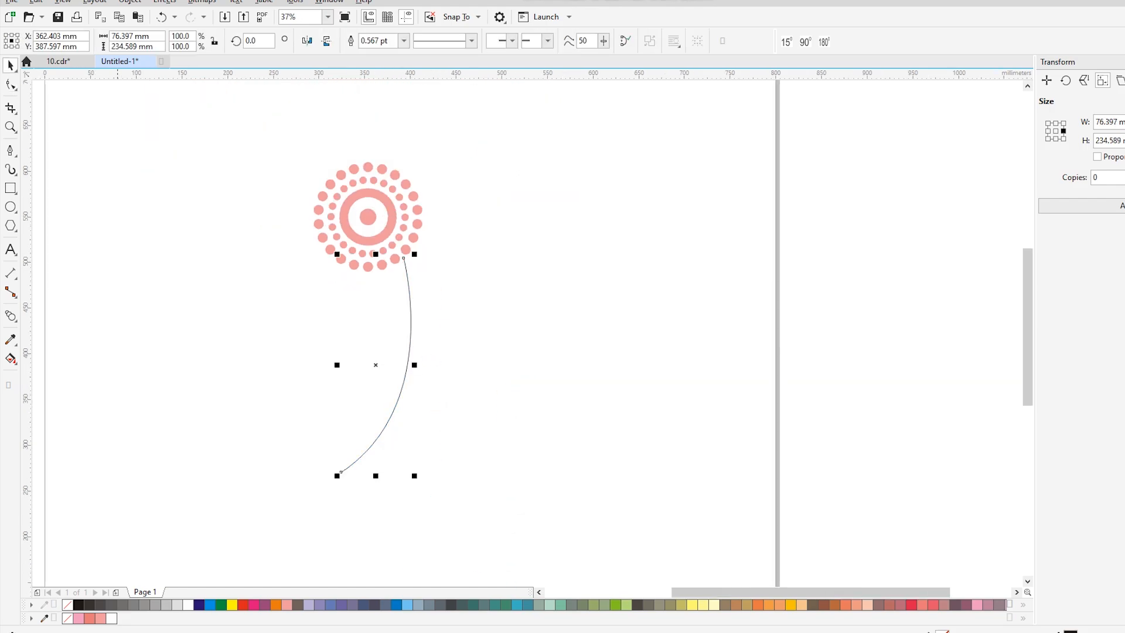
Draw a closed, slender curved leaf about 67 × 73 mm with the Pen tool on the left side of the stem.
{"action": "left_click", "coordinate": [11, 150]}
{"action": "scroll", "coordinate": [377, 358], "scroll_direction": "up", "scroll_amount": 1}
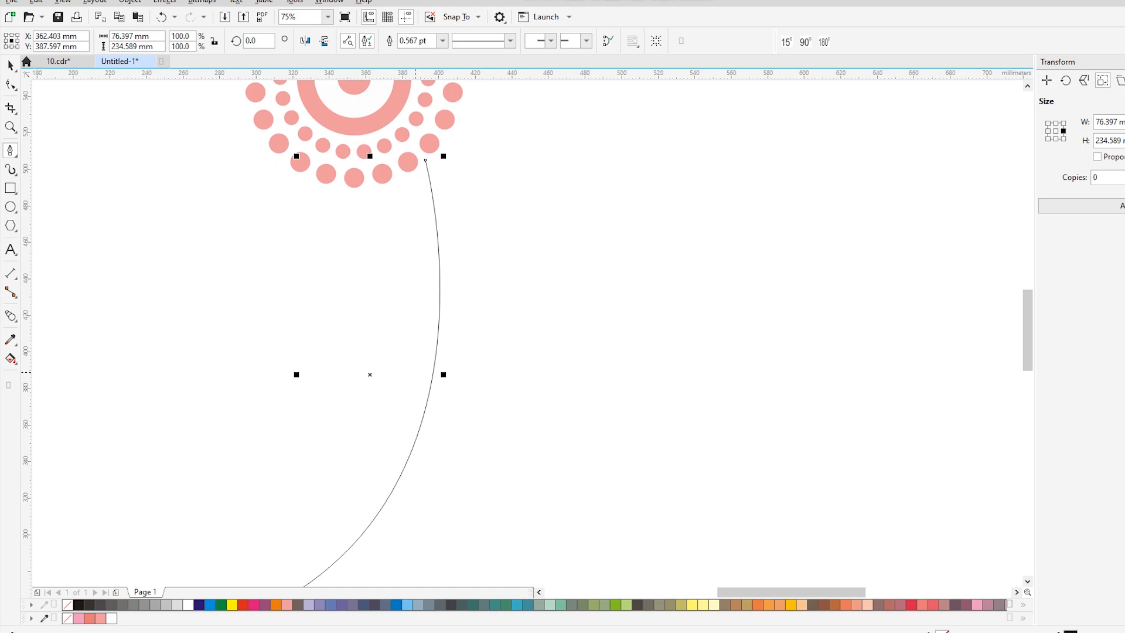
{"action": "left_click", "coordinate": [419, 379]}
{"action": "left_click_drag", "start_coordinate": [298, 247], "coordinate": [254, 153]}
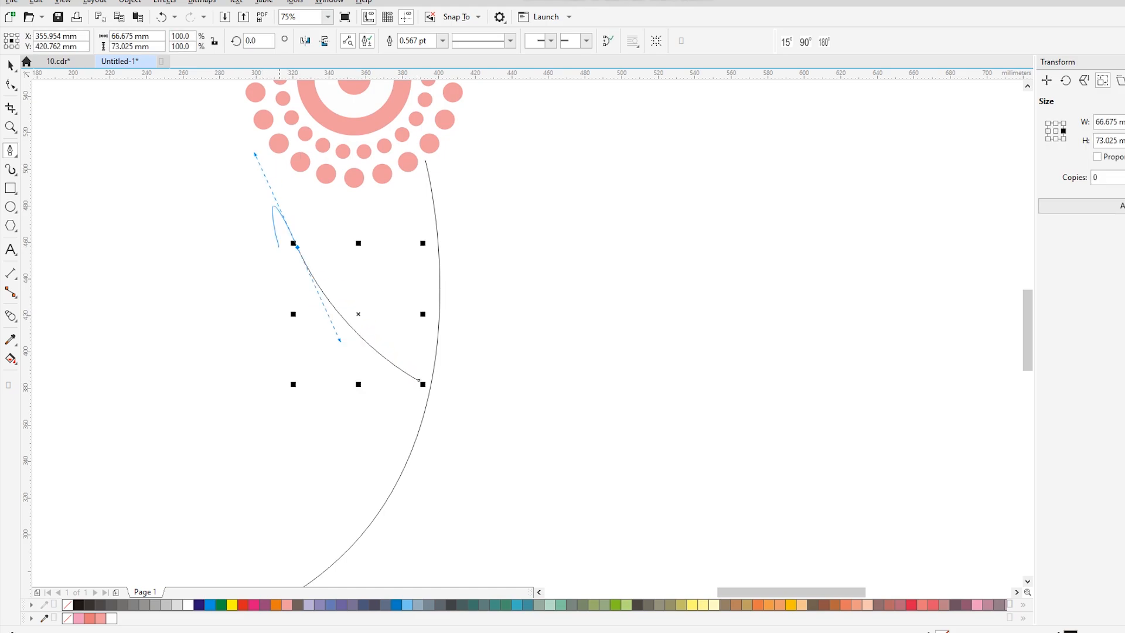
{"action": "left_click", "coordinate": [297, 248]}
{"action": "left_click_drag", "start_coordinate": [419, 379], "coordinate": [309, 372]}
{"action": "key", "text": "space"}
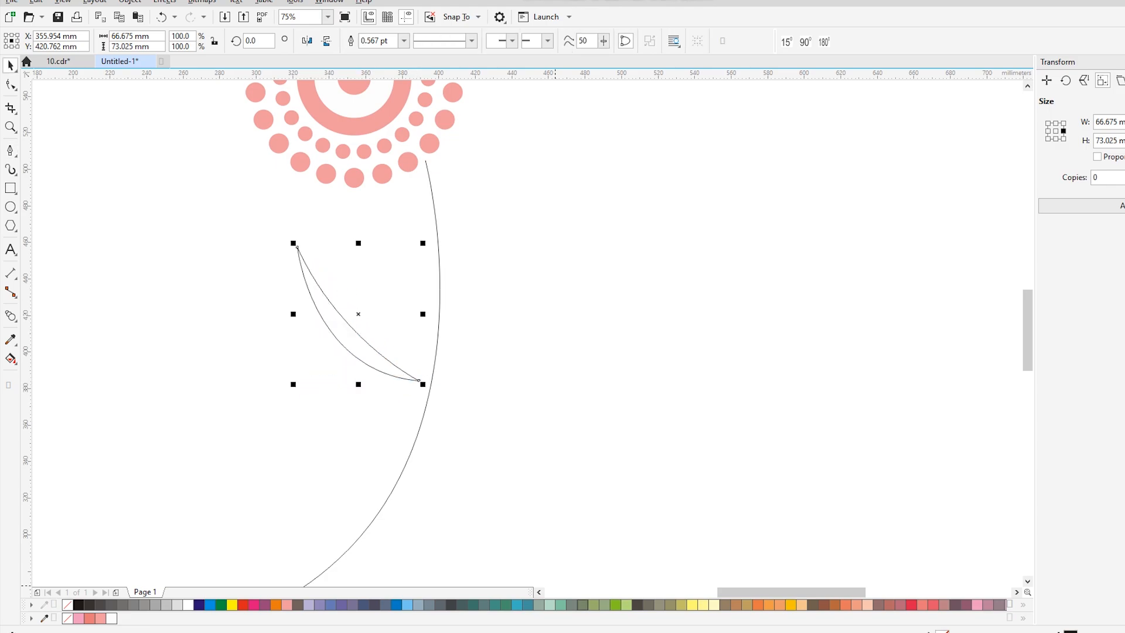
Fill the leaf with light green and remove its outline.
{"action": "left_click", "coordinate": [616, 604]}
{"action": "left_click", "coordinate": [627, 604]}
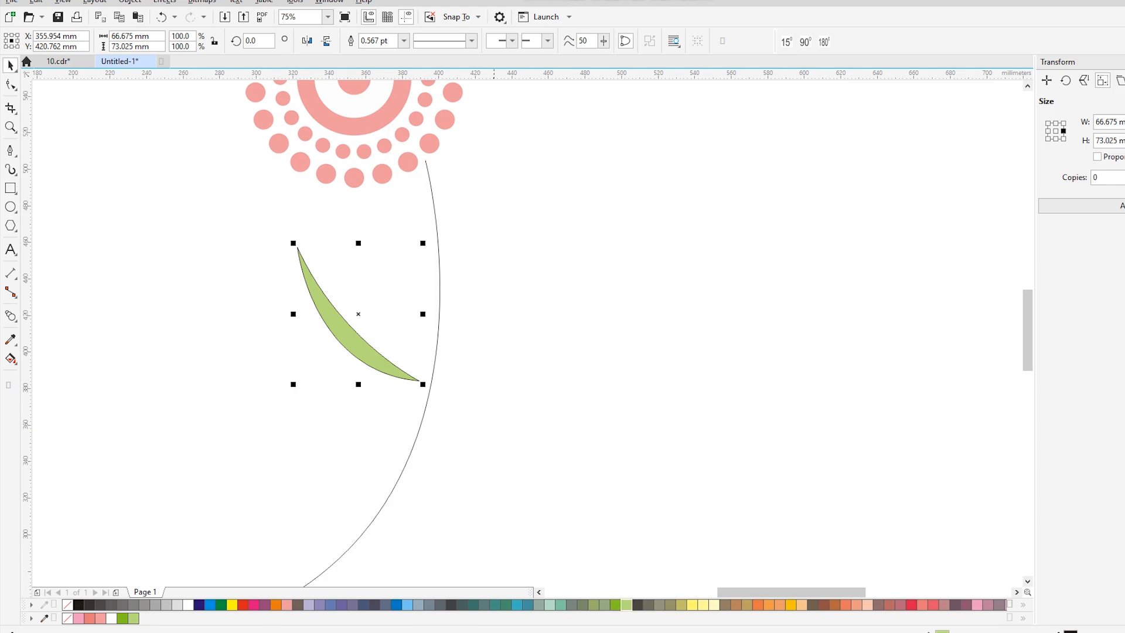
{"action": "right_click", "coordinate": [67, 604]}
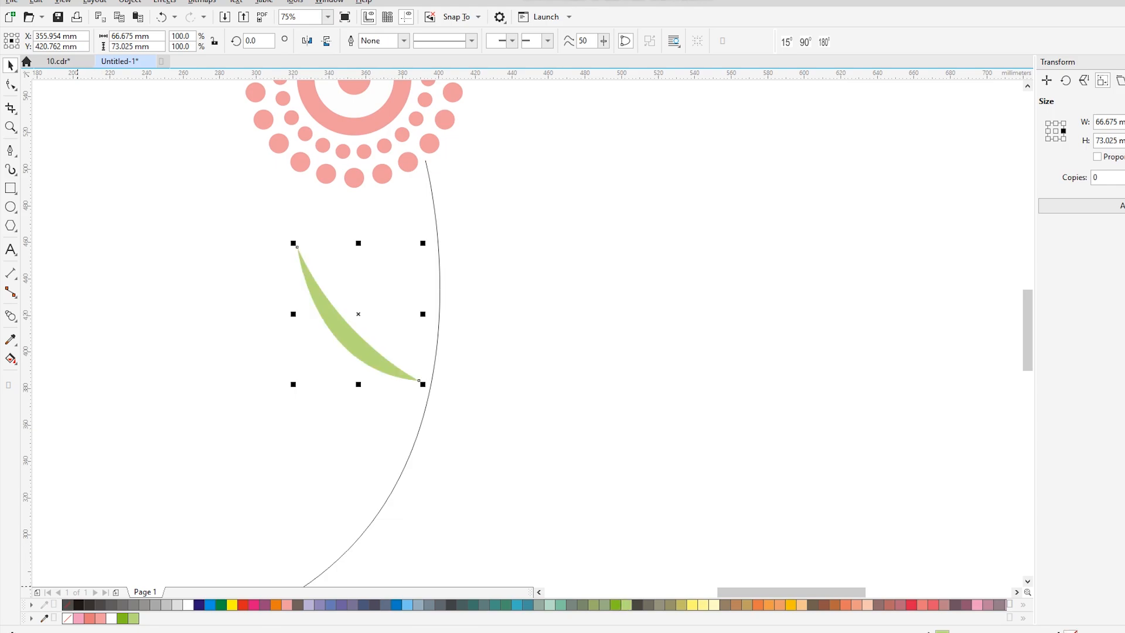
Apply a 10 mm wide artistic media stroke to the stem curve, with a rounded thick top tapering to a fine point at the base.
{"action": "left_click_drag", "start_coordinate": [488, 417], "coordinate": [405, 453]}
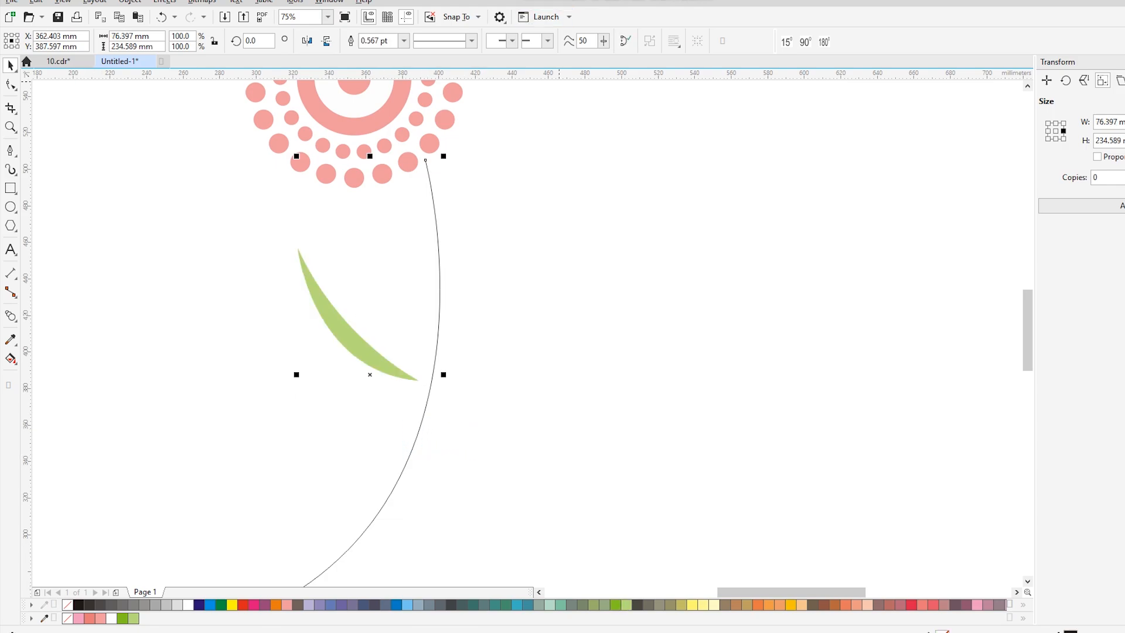
{"action": "left_click", "coordinate": [10, 169]}
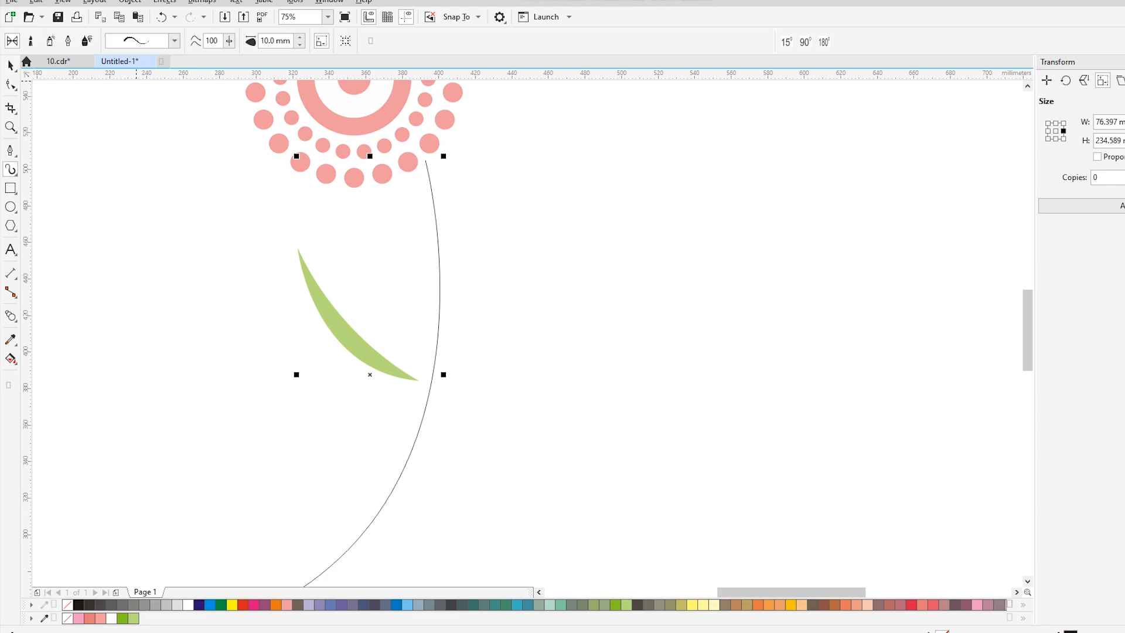
{"action": "left_click", "coordinate": [174, 40]}
{"action": "left_click", "coordinate": [166, 431]}
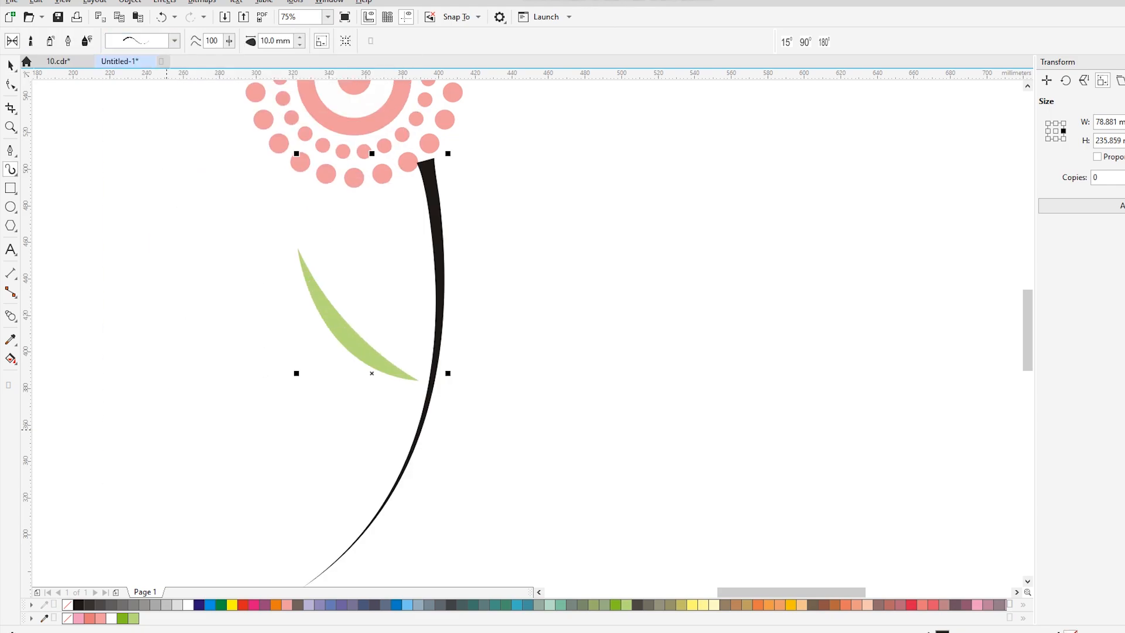
{"action": "left_click", "coordinate": [174, 41]}
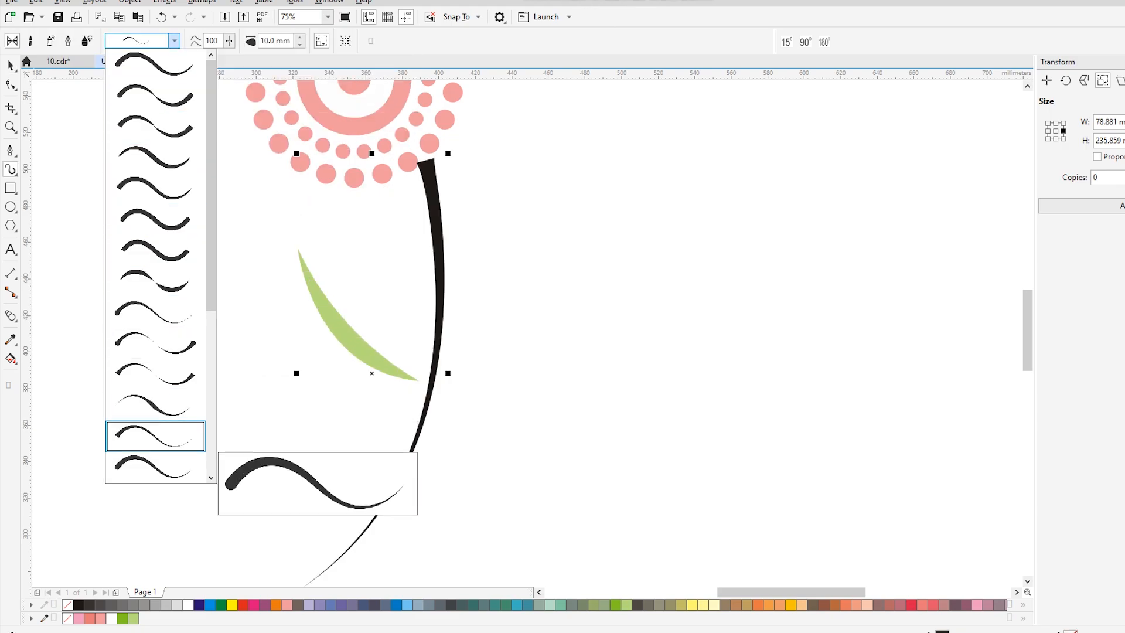
{"action": "left_click", "coordinate": [130, 461]}
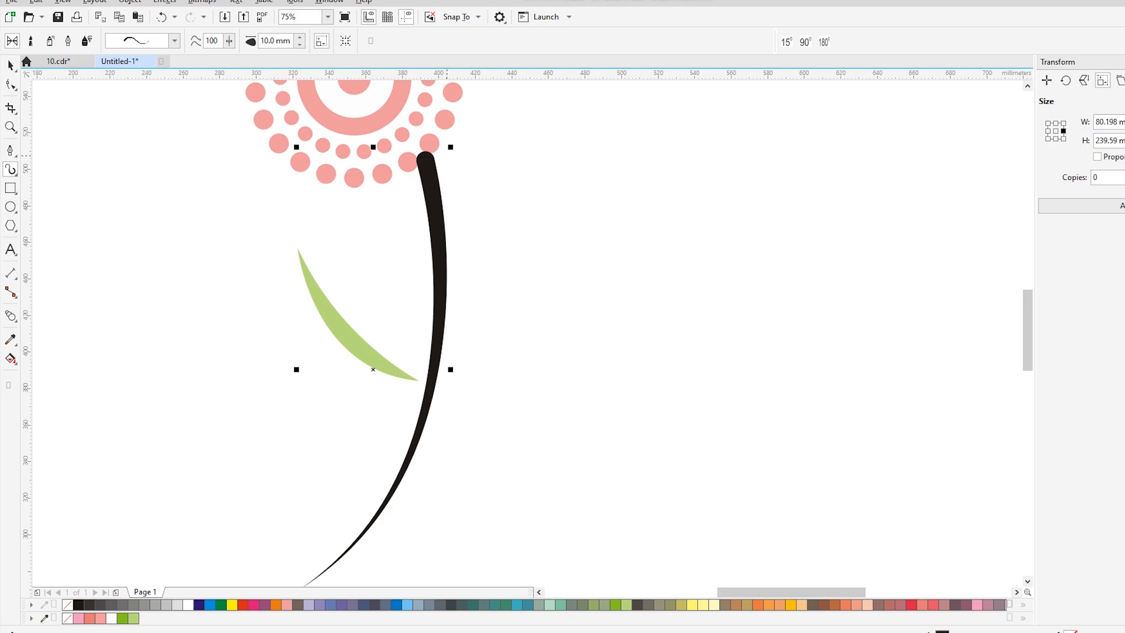
Move the stem's top node slightly right and down, making the stem curve about 79 × 231 mm.
{"action": "key", "text": "space"}
{"action": "double_click", "coordinate": [429, 176]}
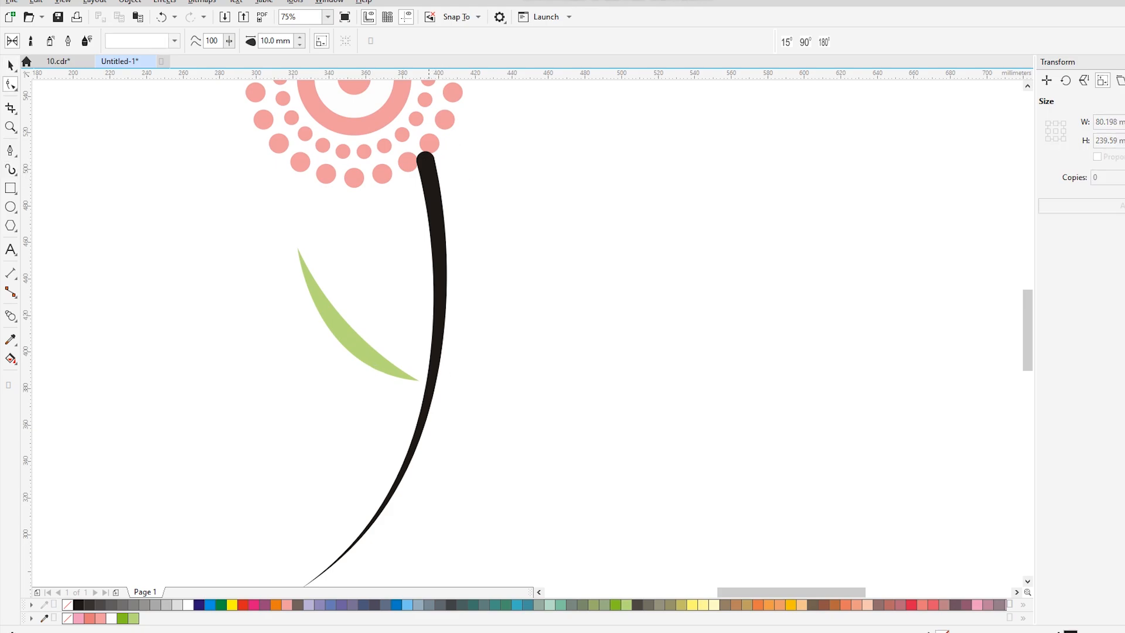
{"action": "left_click", "coordinate": [427, 166]}
{"action": "left_click_drag", "start_coordinate": [425, 160], "coordinate": [432, 167]}
{"action": "key", "text": "space"}
Give the stem a green outline and break the artistic media stroke apart from its control path.
{"action": "right_click", "coordinate": [616, 605]}
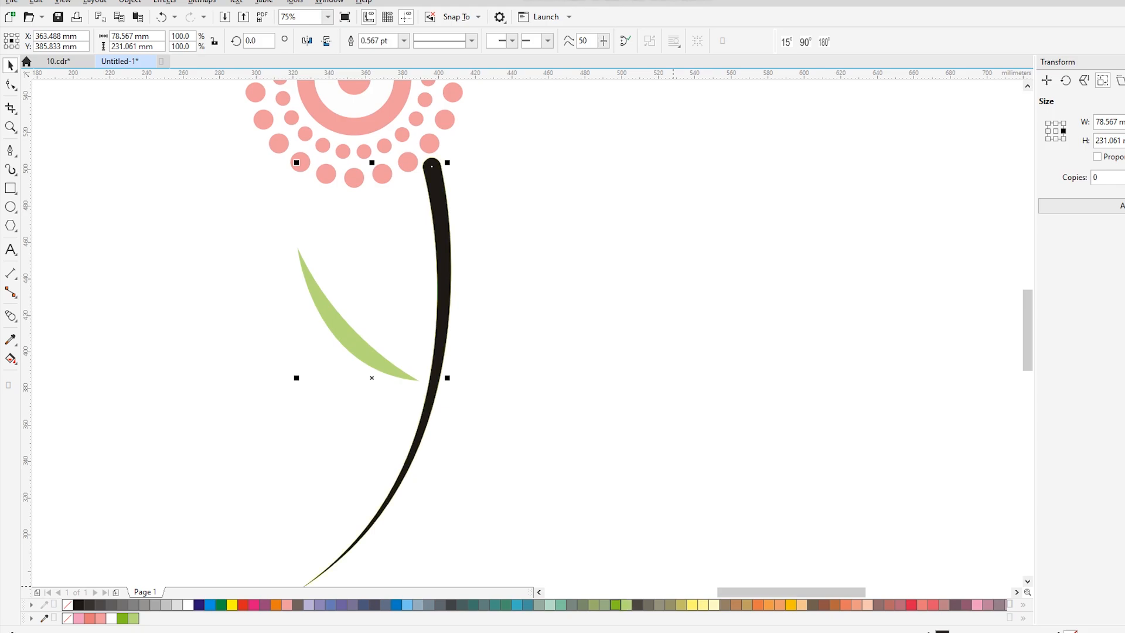
{"action": "left_click_drag", "start_coordinate": [498, 286], "coordinate": [420, 292]}
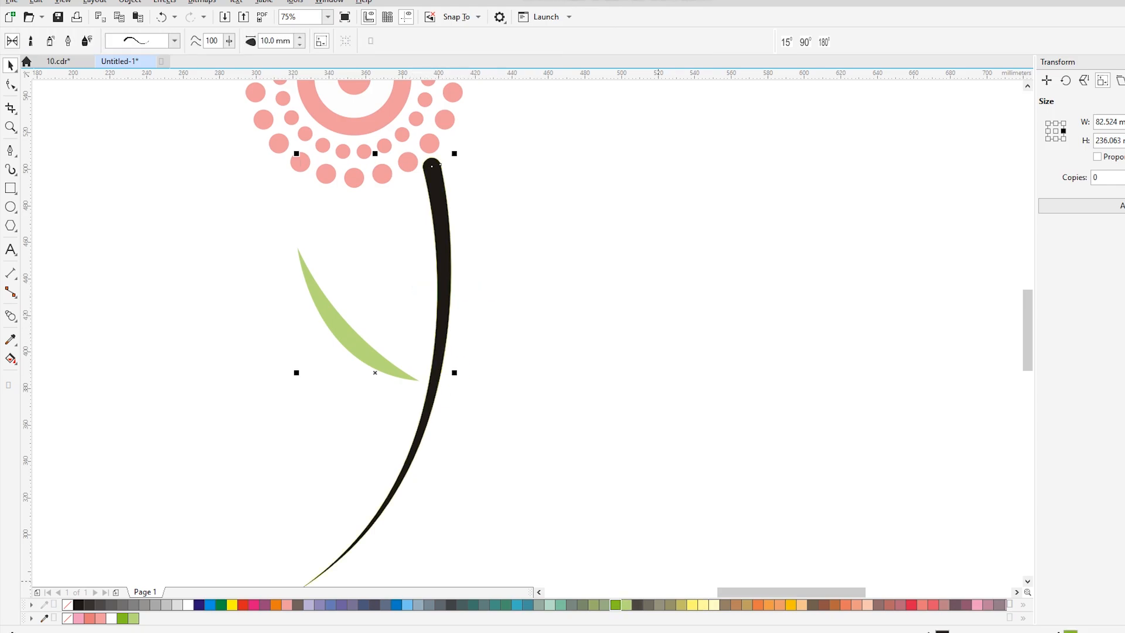
{"action": "right_click", "coordinate": [437, 233]}
{"action": "left_click", "coordinate": [488, 241]}
{"action": "left_click", "coordinate": [504, 229]}
{"action": "left_click", "coordinate": [446, 214]}
{"action": "left_click_drag", "start_coordinate": [446, 214], "coordinate": [527, 214]}
{"action": "key", "text": "ctrl+z"}
{"action": "right_click", "coordinate": [449, 290]}
{"action": "left_click", "coordinate": [504, 297]}
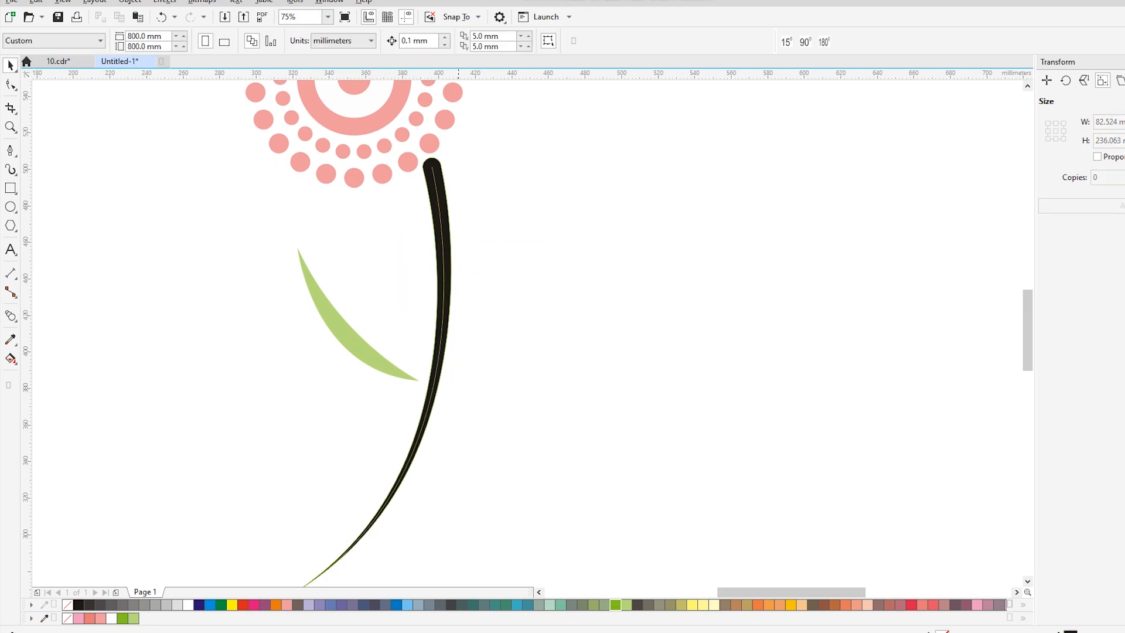
Fill the tapering stem shape with the same green as its outline.
{"action": "left_click", "coordinate": [447, 293]}
{"action": "key", "text": "F10"}
{"action": "key", "text": "space"}
{"action": "key", "text": "Escape"}
{"action": "left_click", "coordinate": [405, 468]}
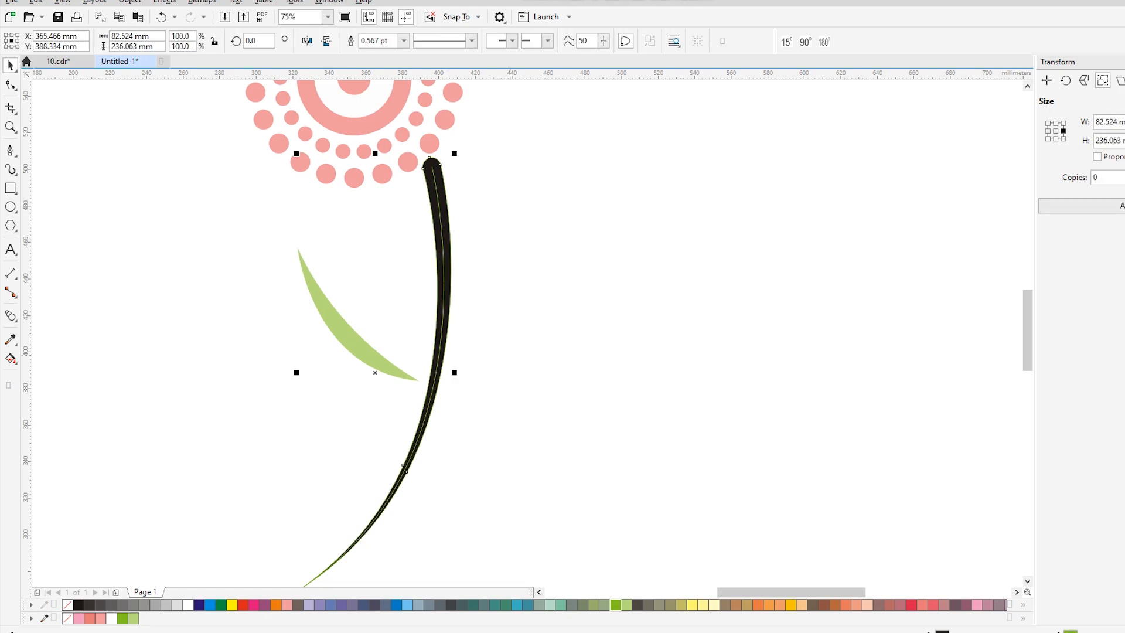
{"action": "left_click", "coordinate": [615, 604]}
Delete the leftover control path running along the middle of the stem.
{"action": "key", "text": "Escape"}
{"action": "left_click", "coordinate": [439, 211]}
{"action": "key", "text": "Delete"}
Create a horizontally mirrored copy of the whole flower, stem and leaf directly to the right of the original.
{"action": "scroll", "coordinate": [485, 352], "scroll_direction": "down", "scroll_amount": 1}
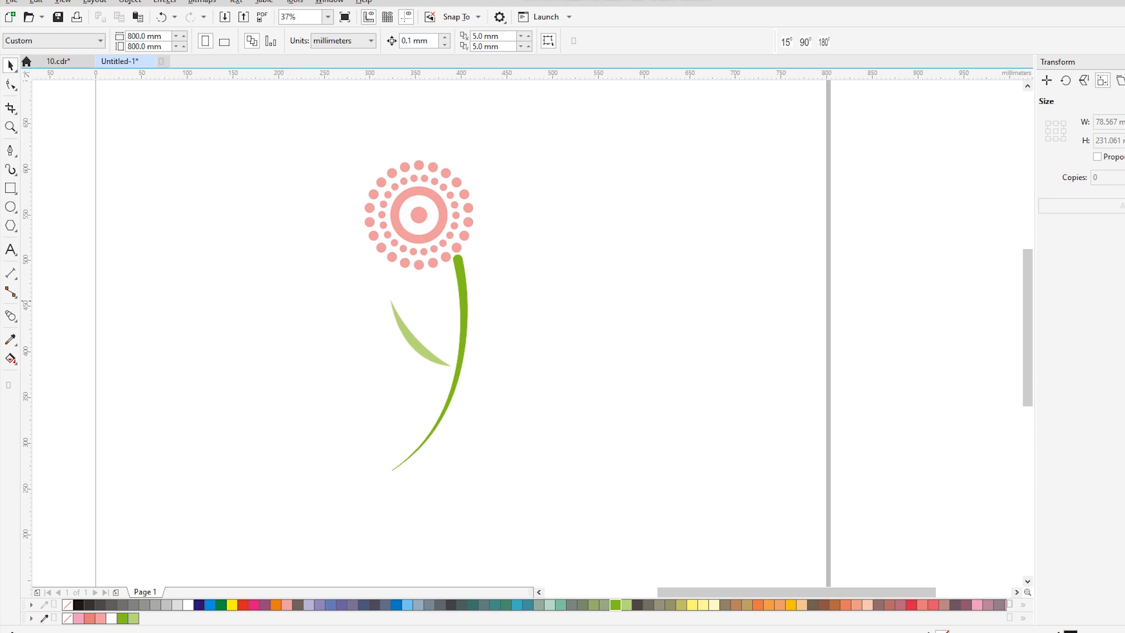
{"action": "left_click", "coordinate": [460, 300]}
{"action": "left_click_drag", "start_coordinate": [526, 436], "coordinate": [527, 498]}
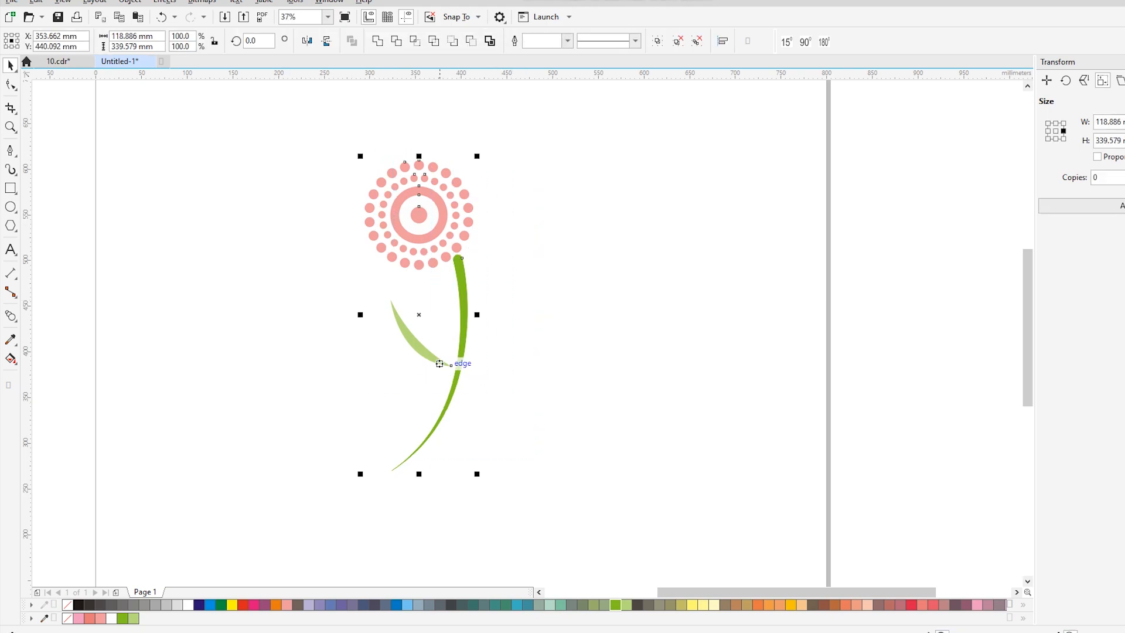
{"action": "left_click_drag", "start_coordinate": [360, 314], "coordinate": [509, 328]}
{"action": "right_click", "coordinate": [510, 329]}
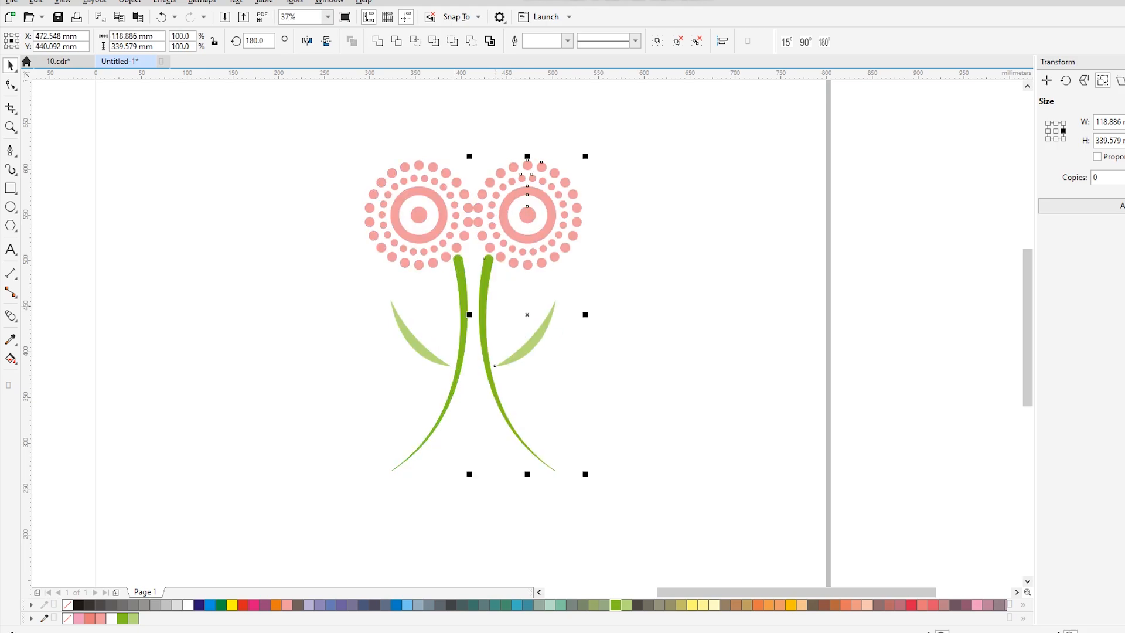
Rotate the mirrored flower about 30° clockwise and place it so its stem sits beside the original stem.
{"action": "left_click", "coordinate": [484, 299]}
{"action": "left_click_drag", "start_coordinate": [586, 155], "coordinate": [659, 206]}
{"action": "left_click", "coordinate": [496, 286]}
{"action": "left_click_drag", "start_coordinate": [496, 274], "coordinate": [496, 306]}
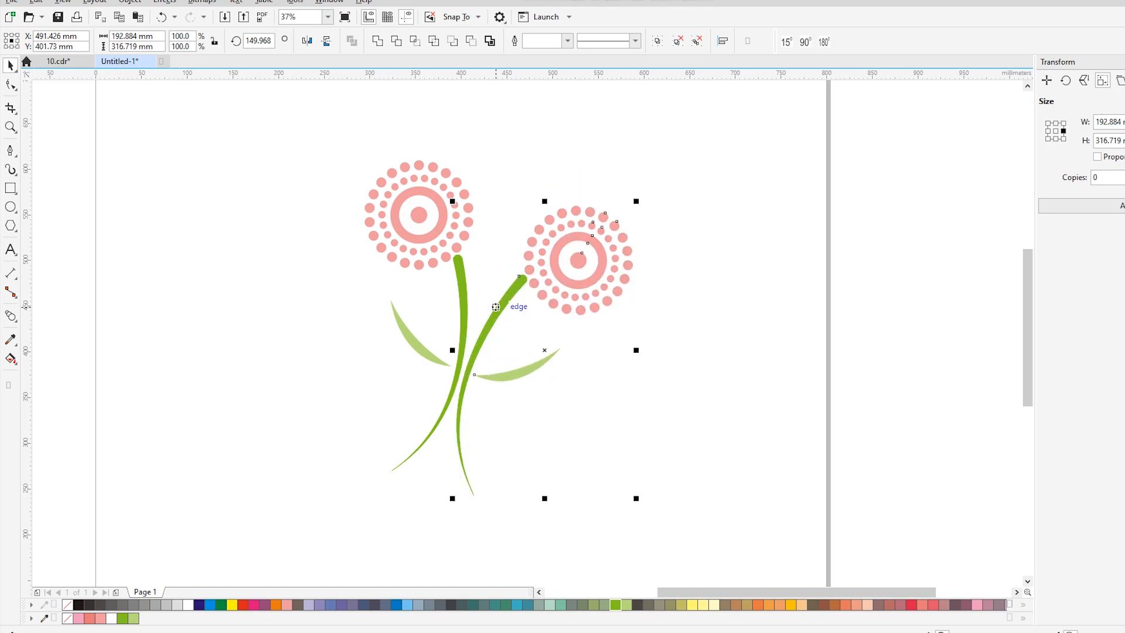
{"action": "left_click", "coordinate": [570, 433]}
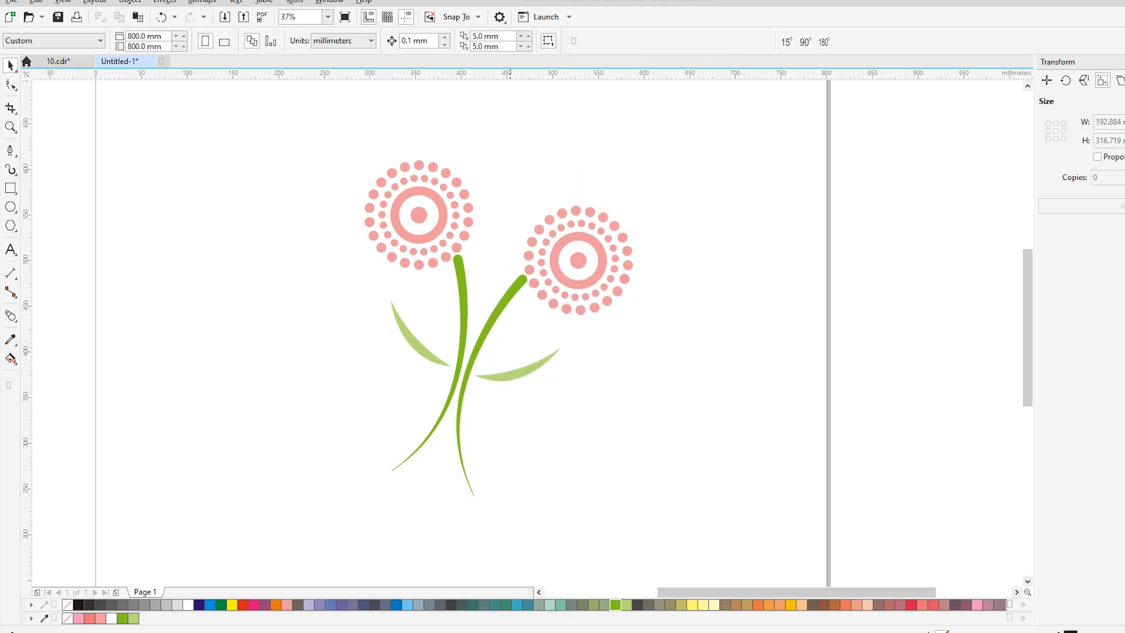
{"action": "left_click_drag", "start_coordinate": [620, 310], "coordinate": [664, 336]}
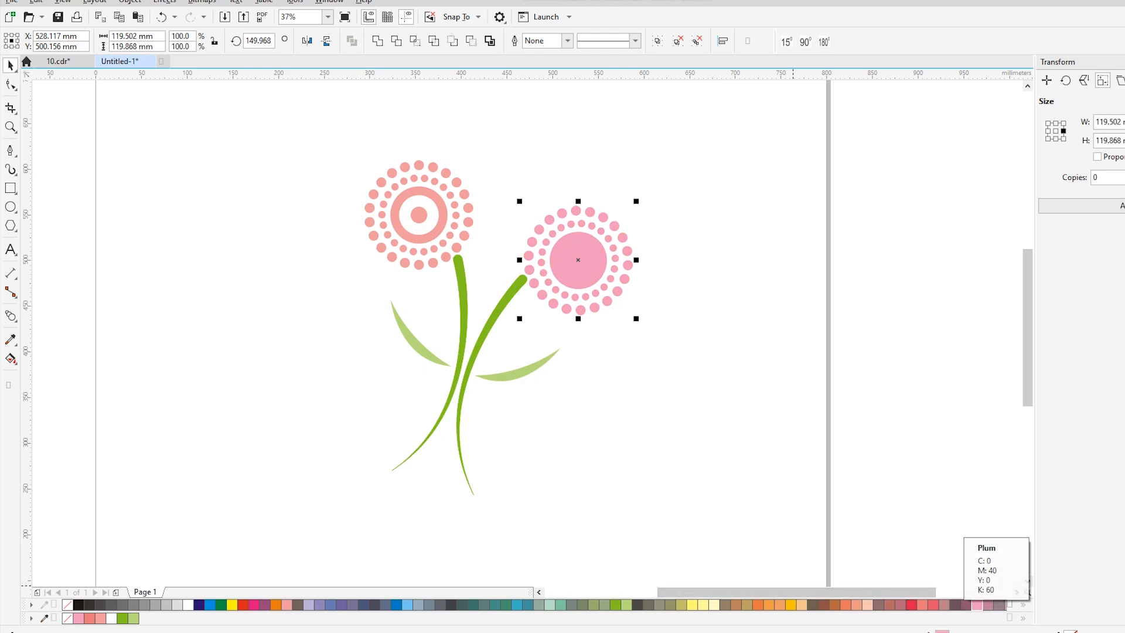
{"action": "left_click", "coordinate": [569, 233], "text": "ctrl"}
{"action": "scroll", "coordinate": [568, 233], "scroll_direction": "up", "scroll_amount": 3}
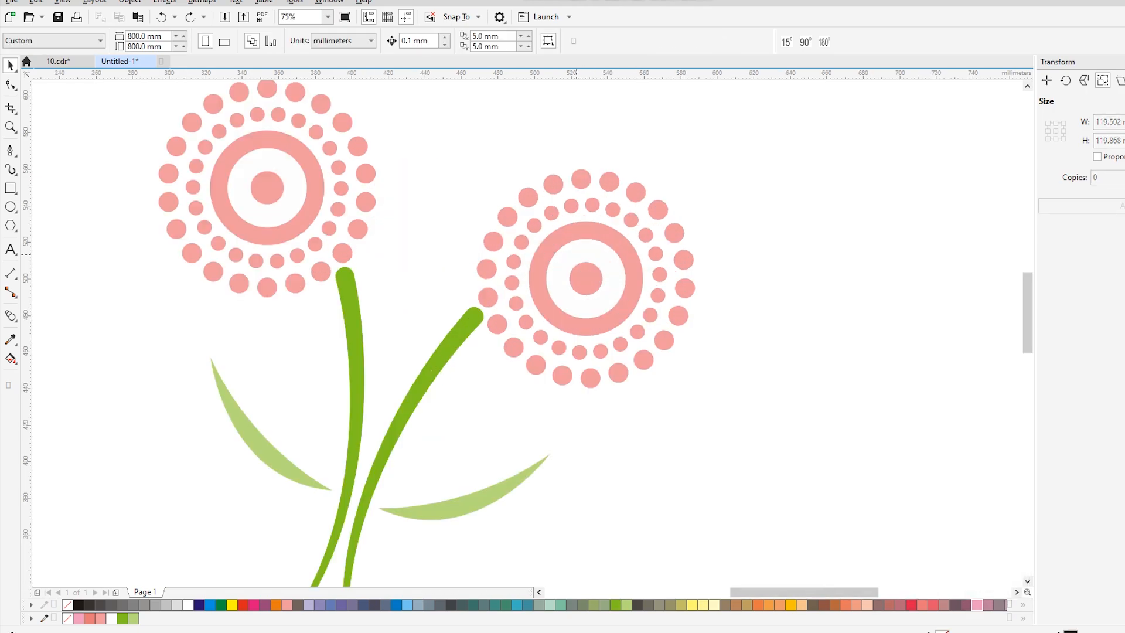
Convert the right flower's ring outline to an object and fill the entire flower head with purple.
{"action": "left_click", "coordinate": [351, 41]}
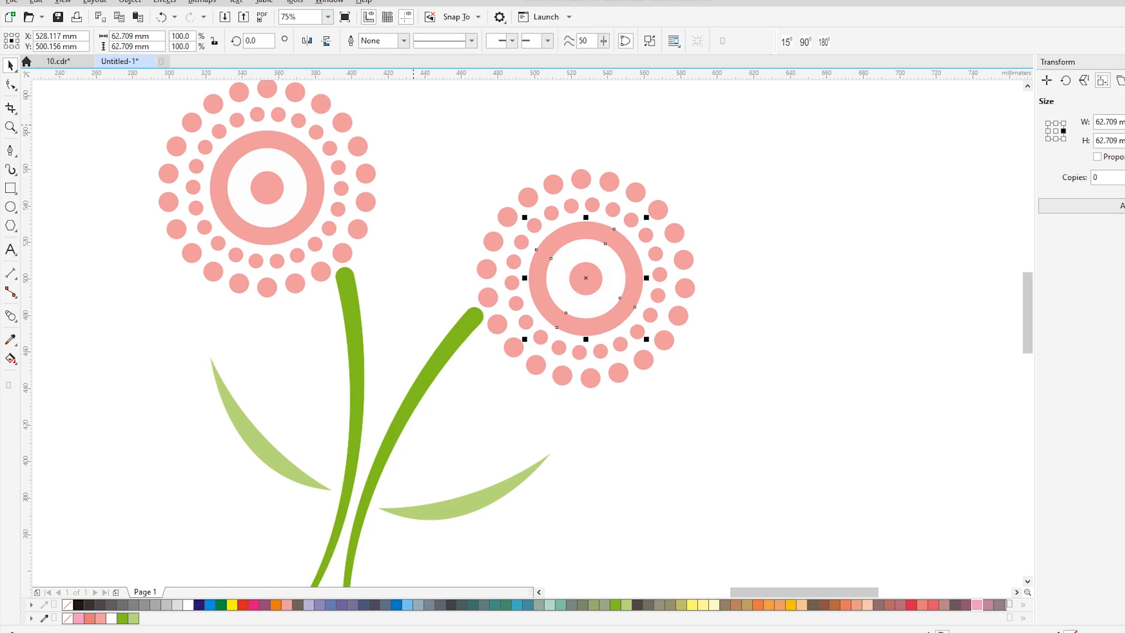
{"action": "left_click_drag", "start_coordinate": [823, 429], "coordinate": [823, 431]}
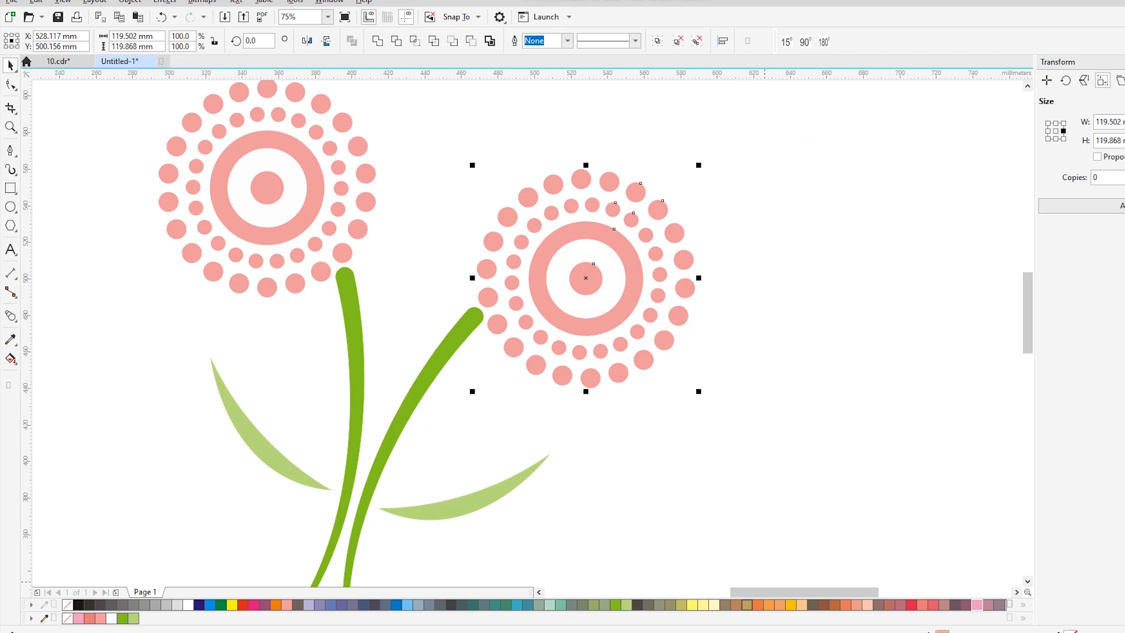
{"action": "left_click", "coordinate": [268, 605]}
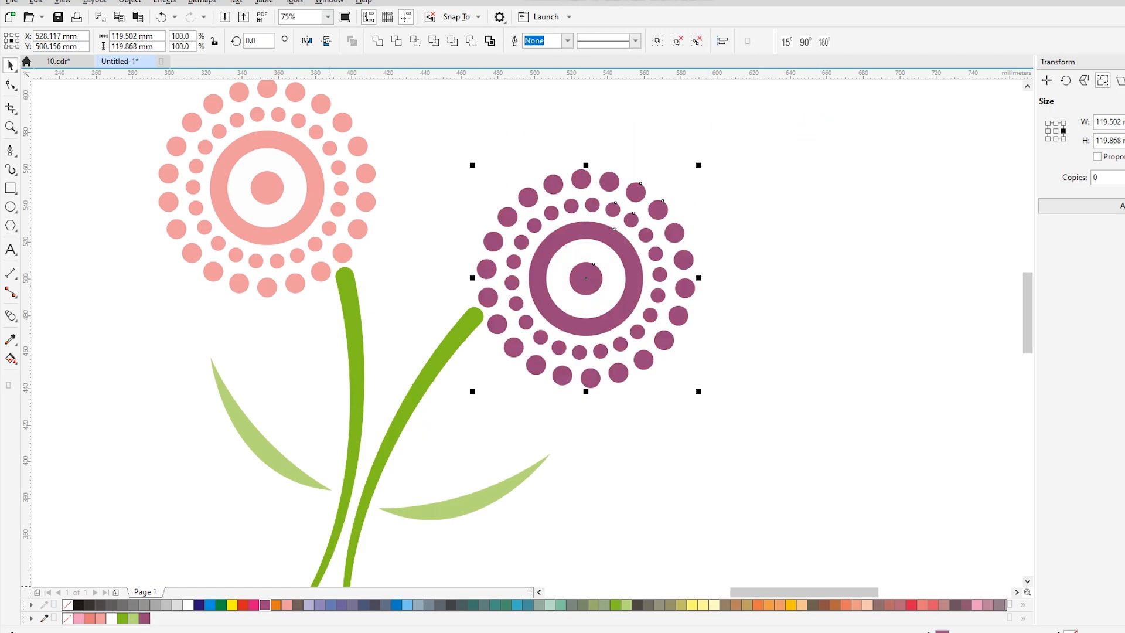
Add the text "SIMPLE FLOWER DESIGN" above the two flowers.
{"action": "scroll", "coordinate": [604, 378], "scroll_direction": "down", "scroll_amount": 2}
{"action": "left_click", "coordinate": [257, 192]}
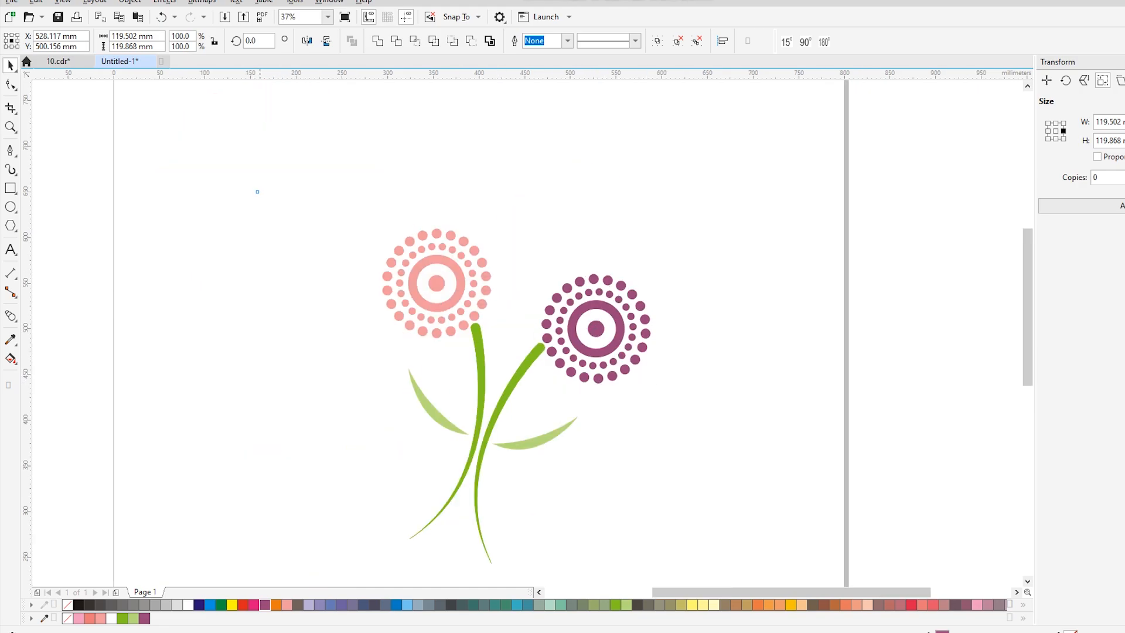
{"action": "mouse_move", "coordinate": [694, 566]}
{"action": "left_mouse_down"}
{"action": "mouse_move", "coordinate": [724, 578]}
{"action": "mouse_move", "coordinate": [687, 559]}
{"action": "left_mouse_up"}
{"action": "key", "text": "shift+F2"}
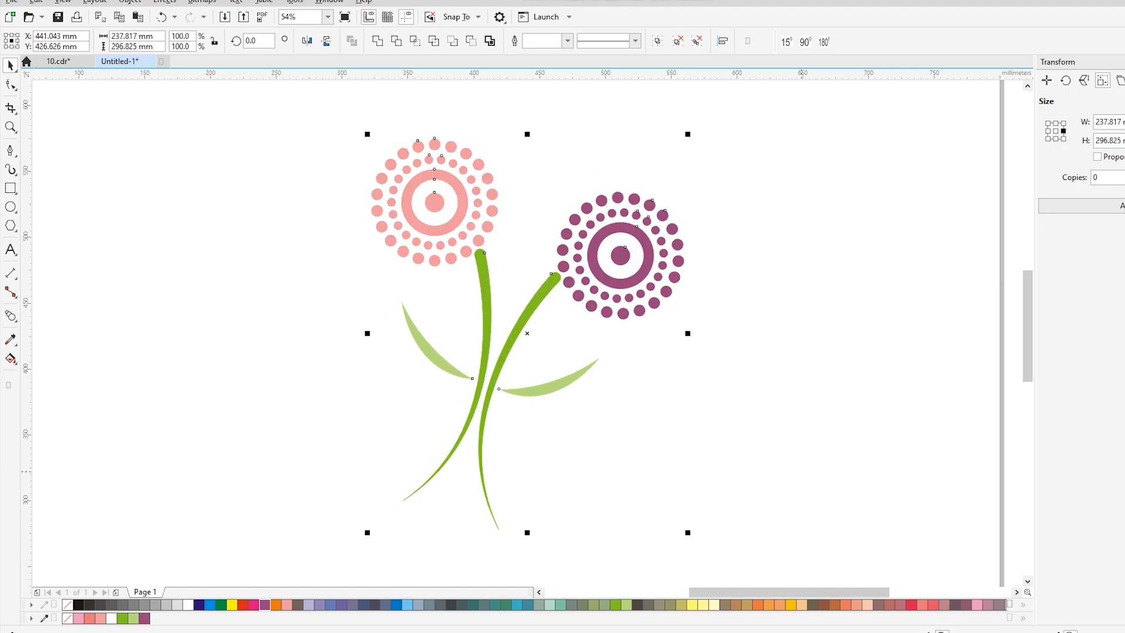
{"action": "key", "text": "F8"}
{"action": "left_click", "coordinate": [390, 111]}
{"action": "type", "text": "SIMPLE FLOWER DESIGN"}
{"action": "key", "text": "ctrl+space"}
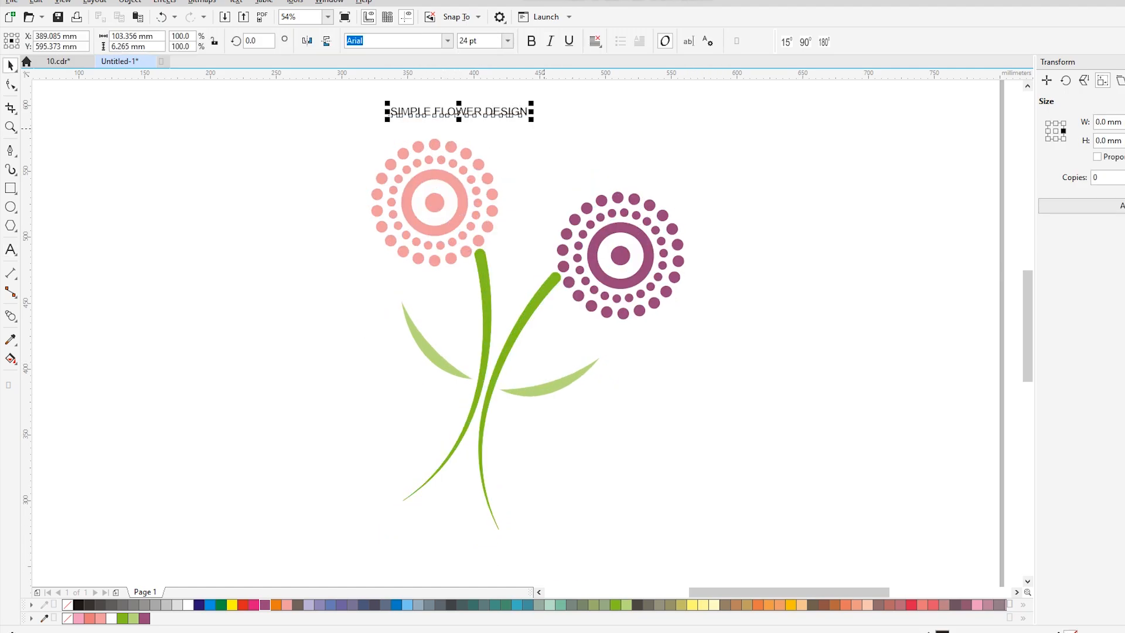
Enlarge the title to about 217 mm wide, make it bold and fill it with red.
{"action": "left_click_drag", "start_coordinate": [531, 120], "coordinate": [677, 129]}
{"action": "left_click", "coordinate": [531, 41]}
{"action": "left_click", "coordinate": [242, 605]}
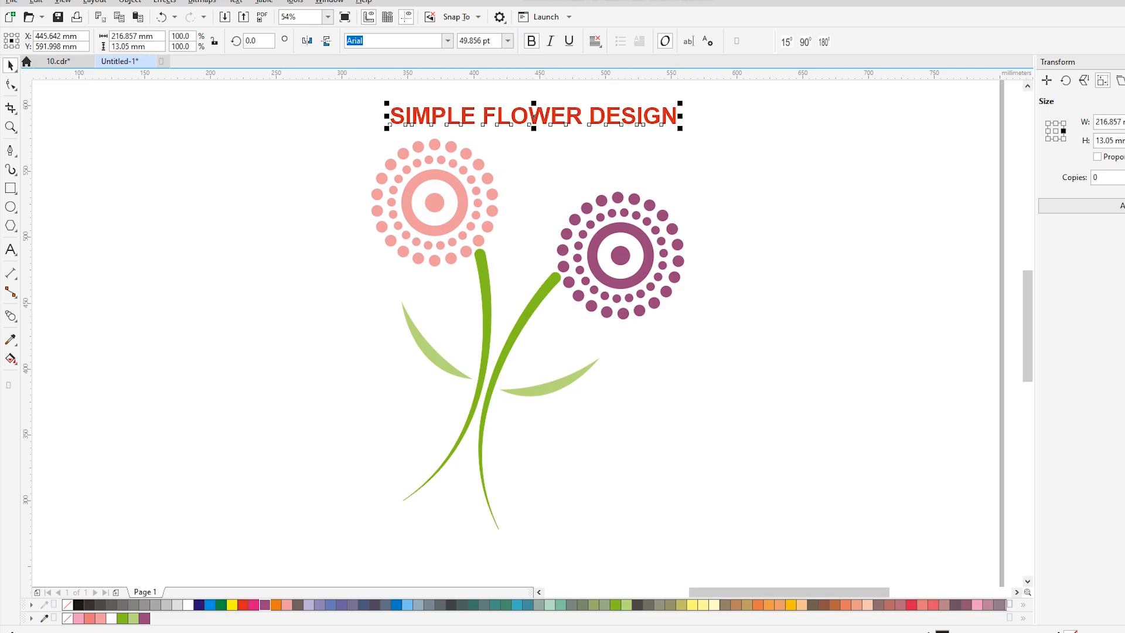
{"action": "left_click_drag", "start_coordinate": [317, 98], "coordinate": [667, 165]}
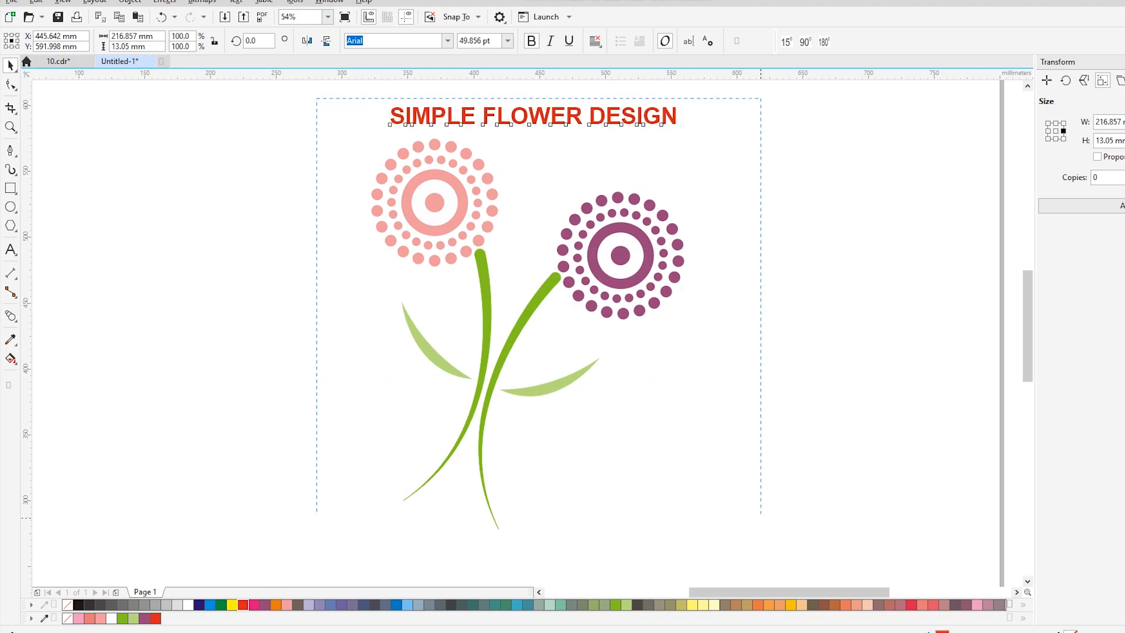